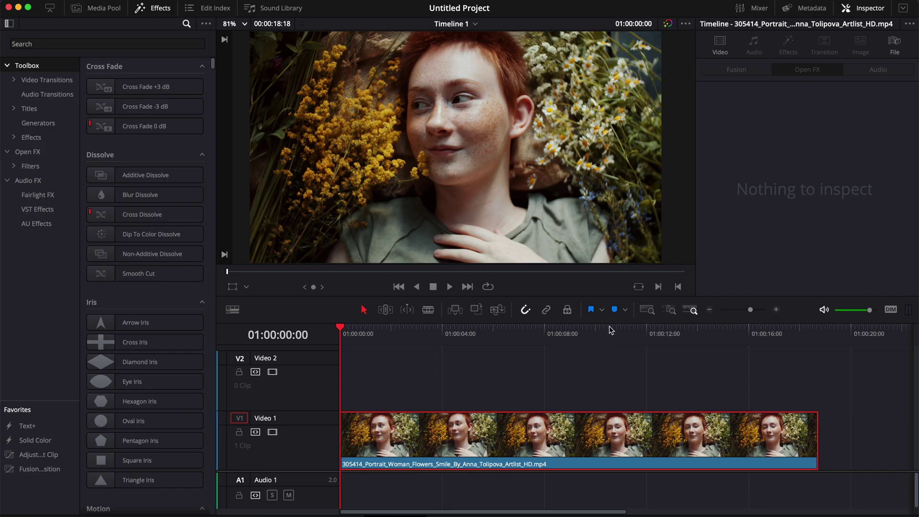
Play Timeline 1's flower-portrait clip and stop playback around 01:00:05:04
{"action": "key", "text": "space"}
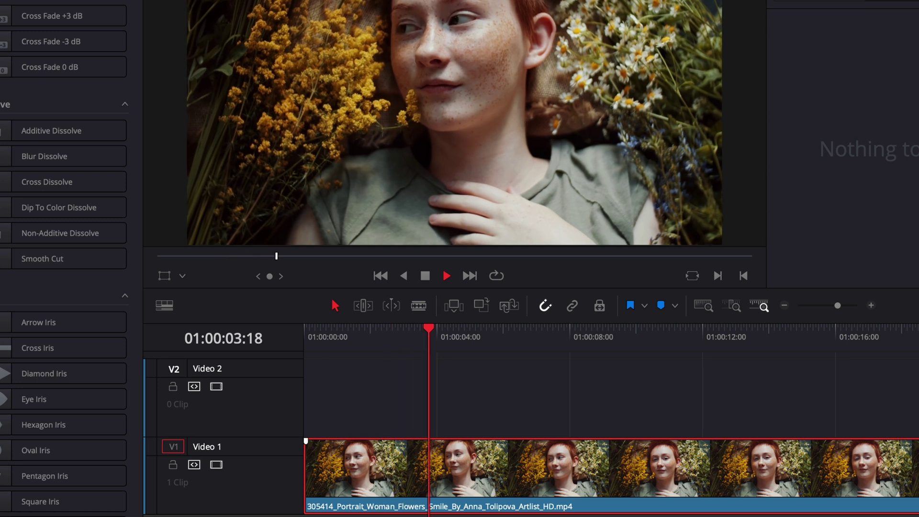
{"action": "key", "text": "space"}
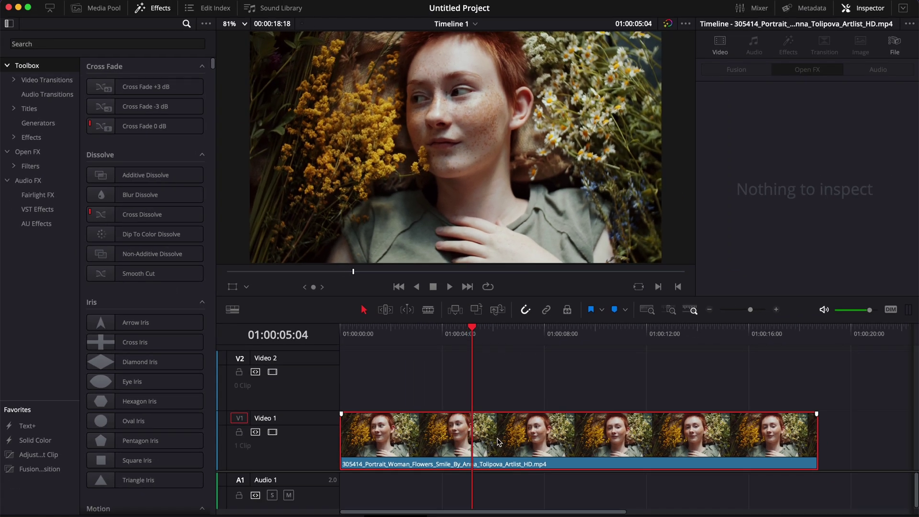
Make the clip a Fusion clip, then merge a new Background1 node with MediaIn1 via Merge2
{"action": "right_click", "coordinate": [497, 441]}
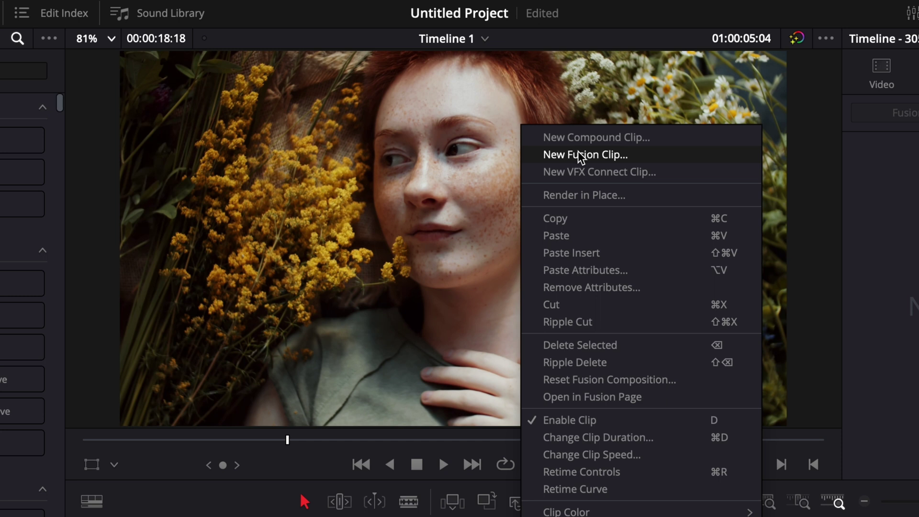
{"action": "left_click", "coordinate": [578, 153]}
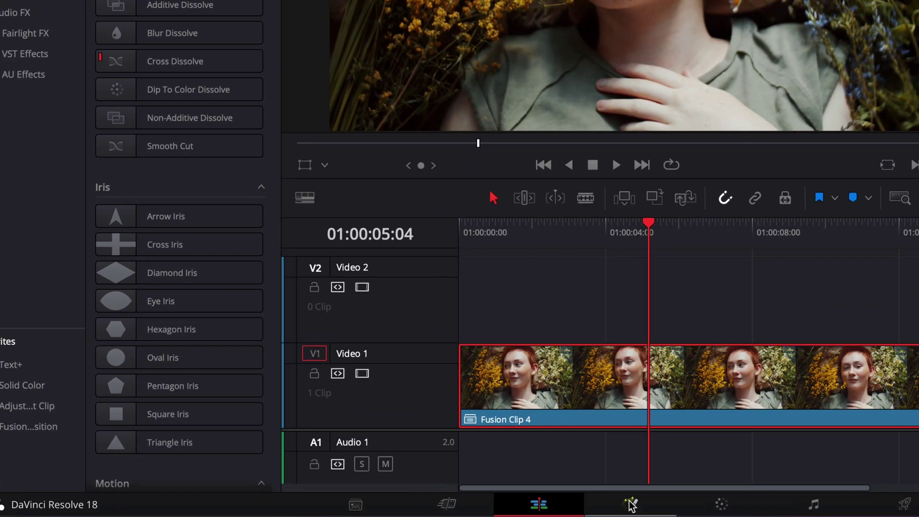
{"action": "left_click", "coordinate": [632, 502]}
{"action": "left_click_drag", "start_coordinate": [36, 182], "coordinate": [113, 343]}
{"action": "left_click_drag", "start_coordinate": [177, 338], "coordinate": [177, 400]}
Add sRectangle, sGrid and sRender nodes from the tool search, chained in that order
{"action": "key", "text": "shift+space"}
{"action": "type", "text": "glow"}
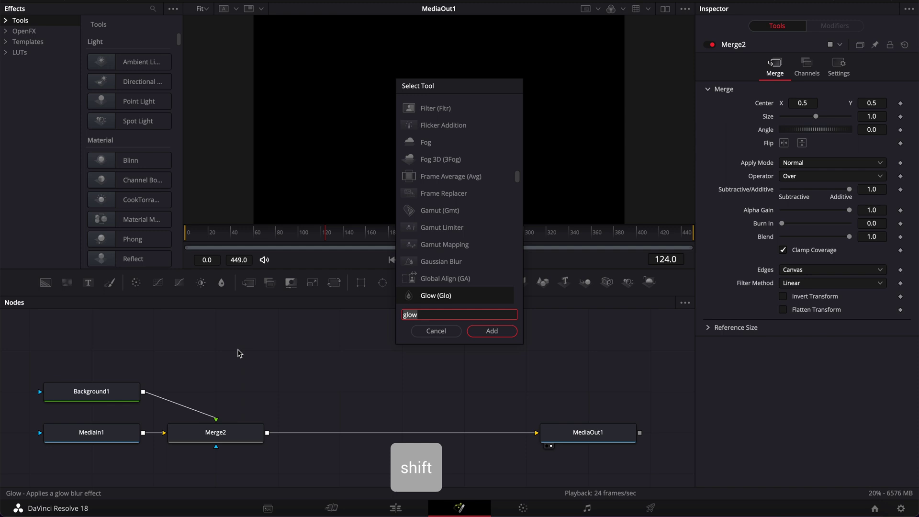
{"action": "type", "text": "srect"}
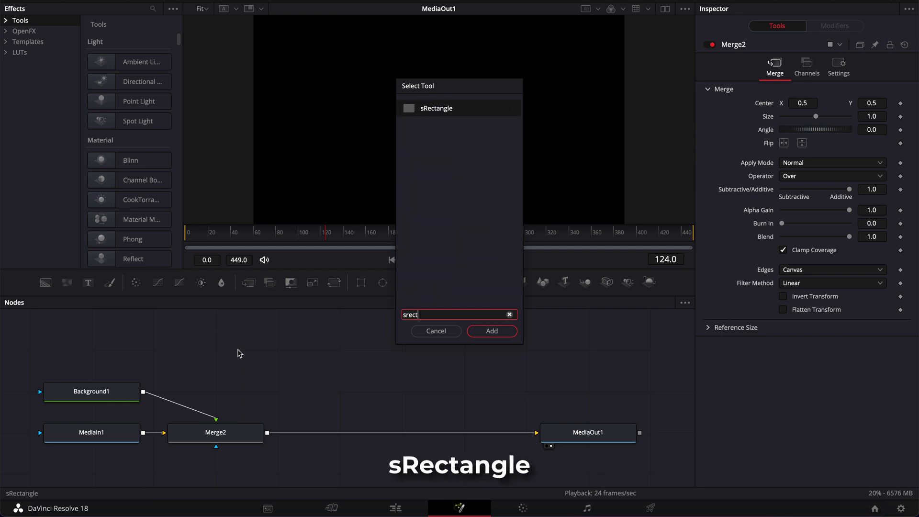
{"action": "key", "text": "Return"}
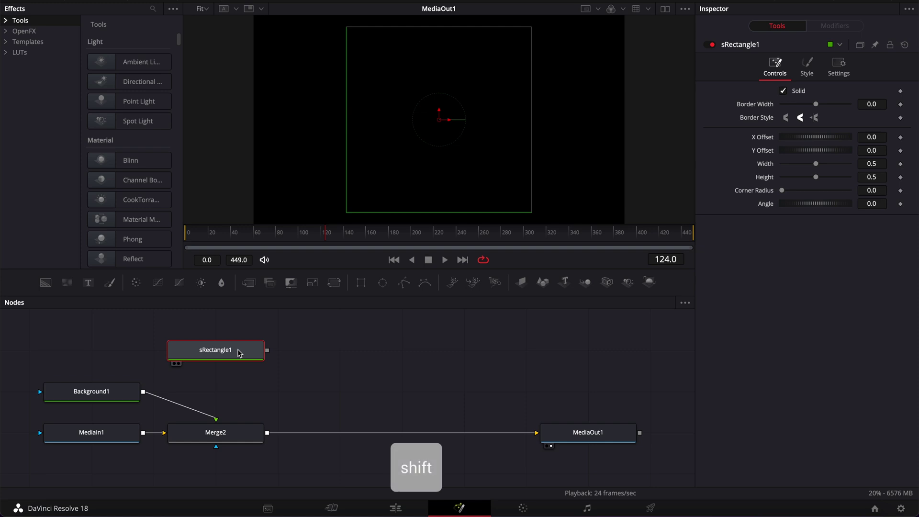
{"action": "key", "text": "shift+space"}
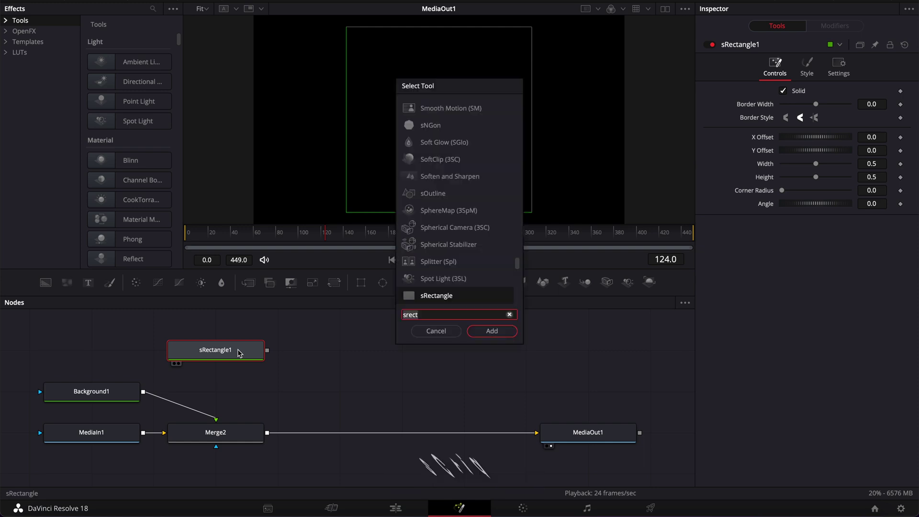
{"action": "type", "text": "sgr"}
{"action": "type", "text": "id"}
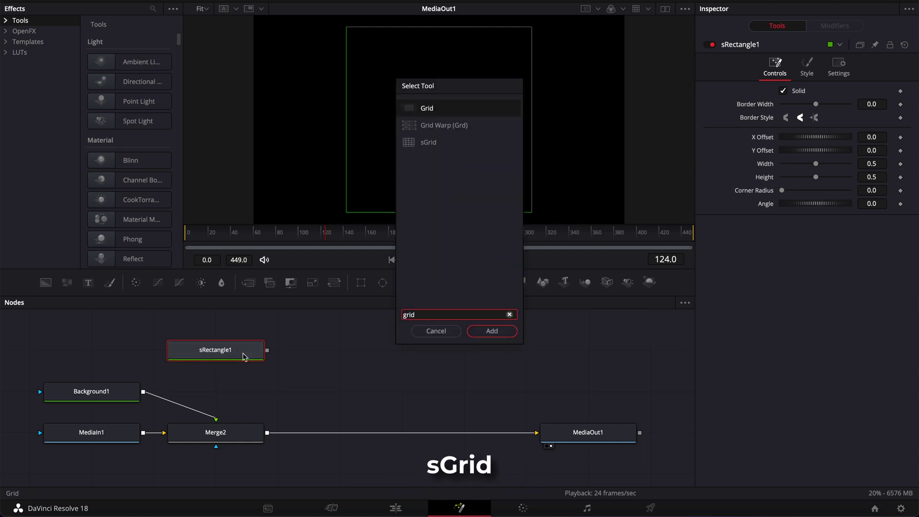
{"action": "key", "text": "Return"}
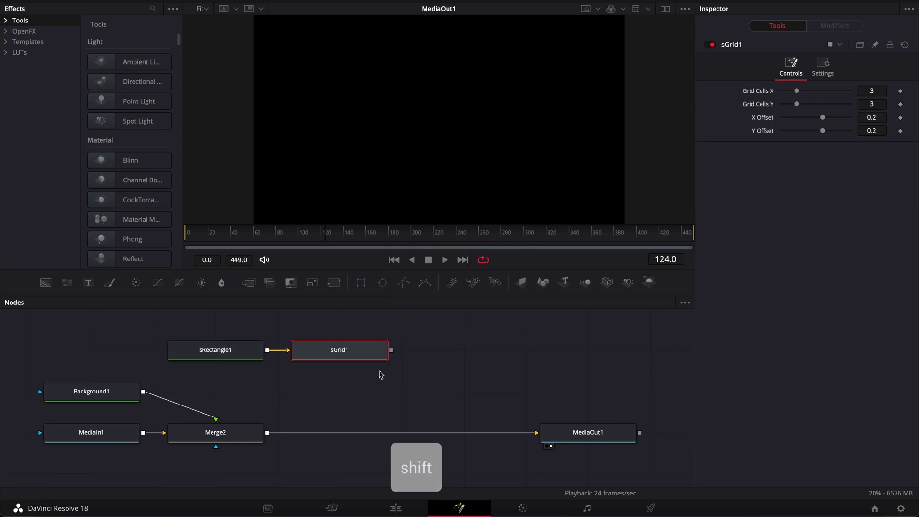
{"action": "key", "text": "shift+space"}
{"action": "type", "text": "sren"}
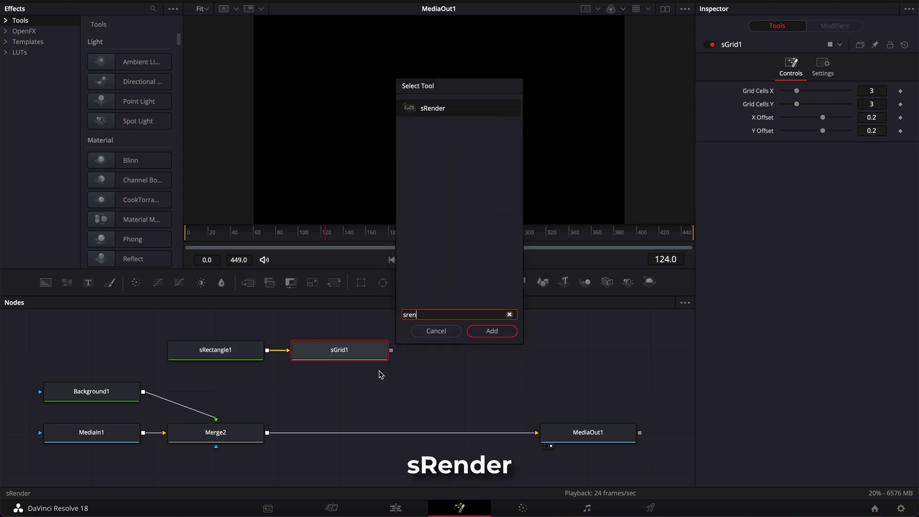
{"action": "key", "text": "Return"}
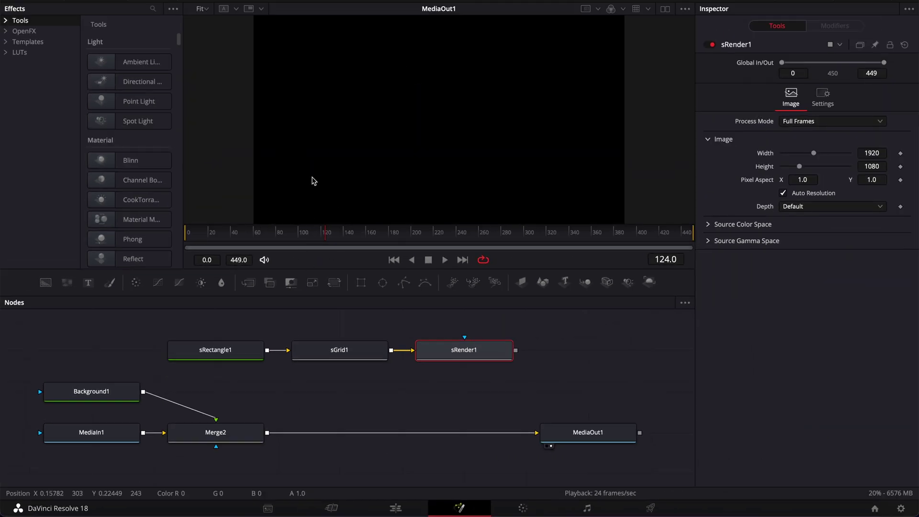
Merge sRender1's output over Background1 as Merge2_1 and place Merge2 beneath it
{"action": "left_click_drag", "start_coordinate": [515, 350], "coordinate": [522, 343]}
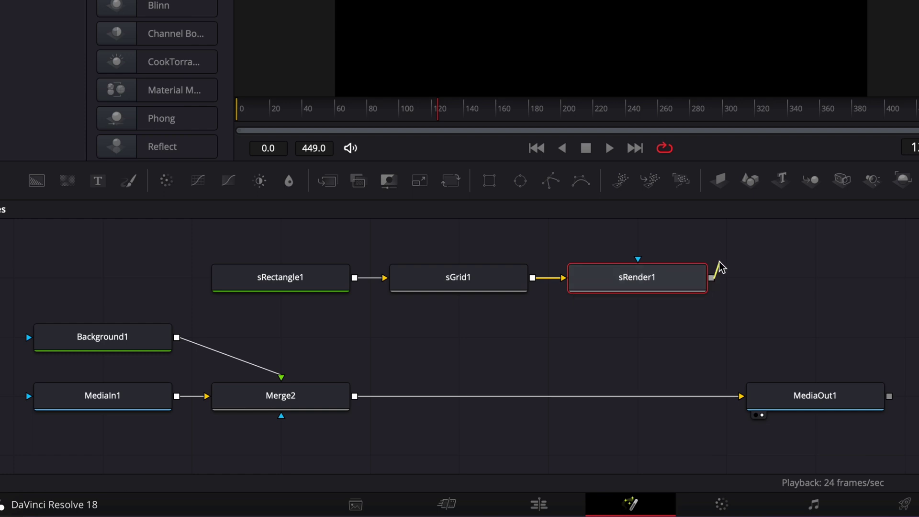
{"action": "left_click_drag", "start_coordinate": [719, 267], "coordinate": [180, 342]}
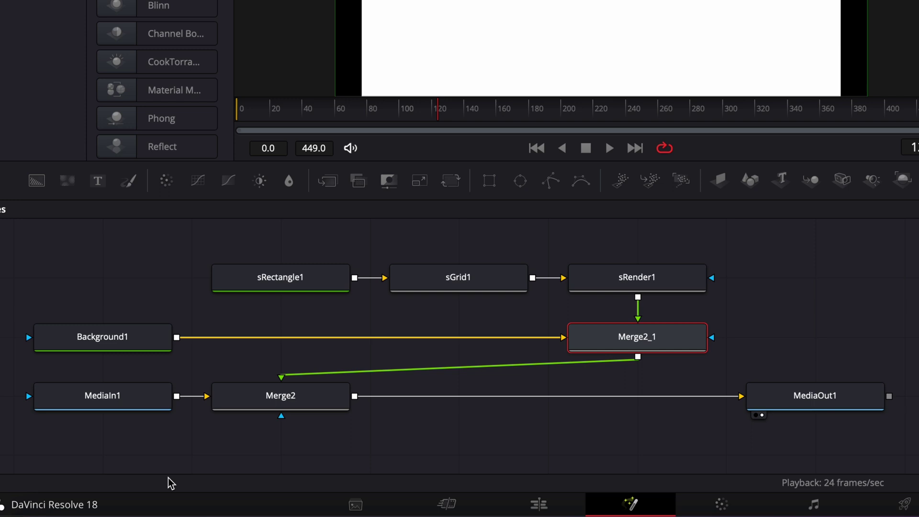
{"action": "left_click_drag", "start_coordinate": [295, 395], "coordinate": [642, 406]}
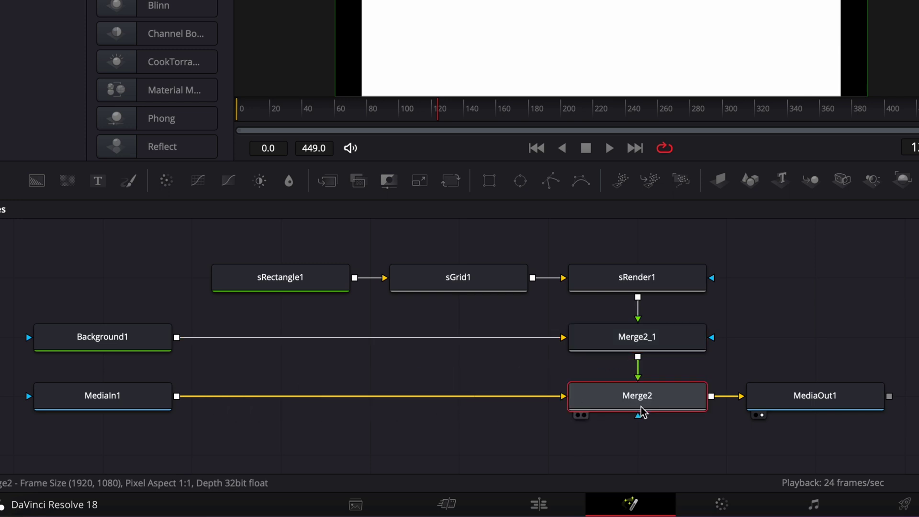
{"action": "left_click", "coordinate": [303, 279]}
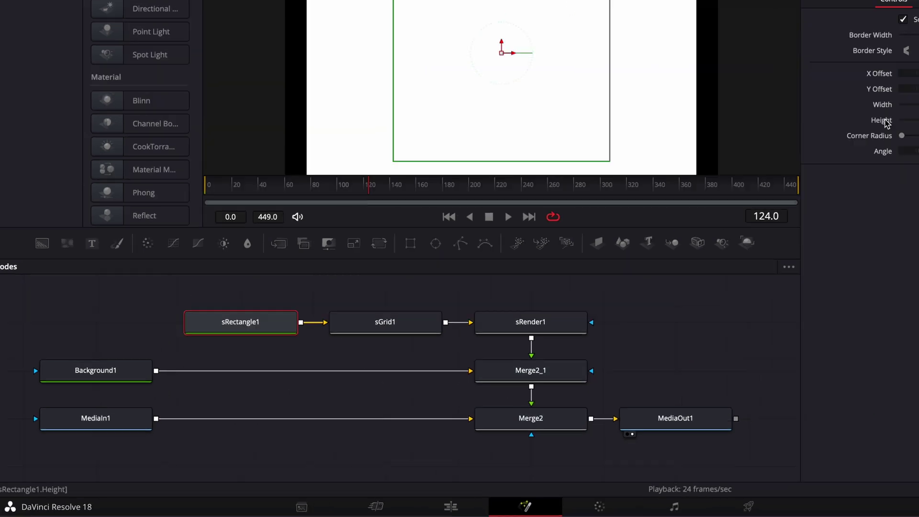
Link sRectangle1's Width to Height by expression and drag Height down to 0.071
{"action": "right_click", "coordinate": [878, 105]}
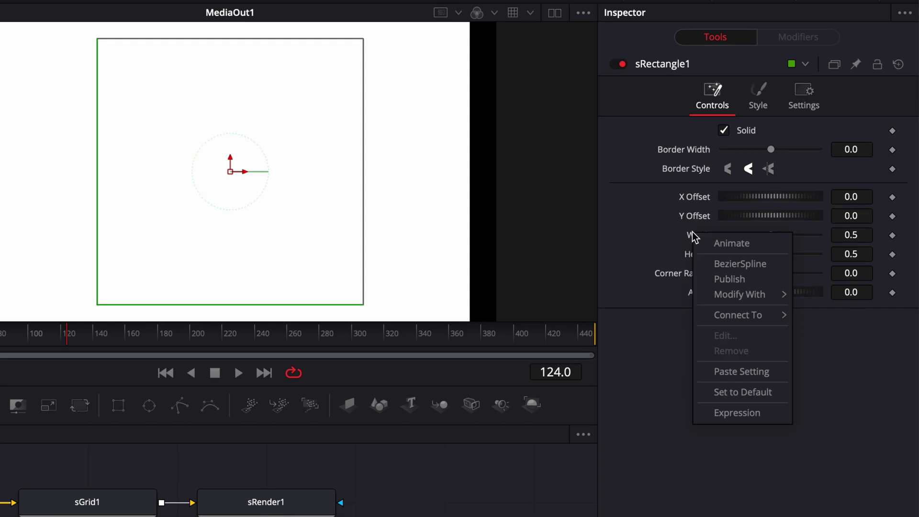
{"action": "left_click", "coordinate": [748, 415]}
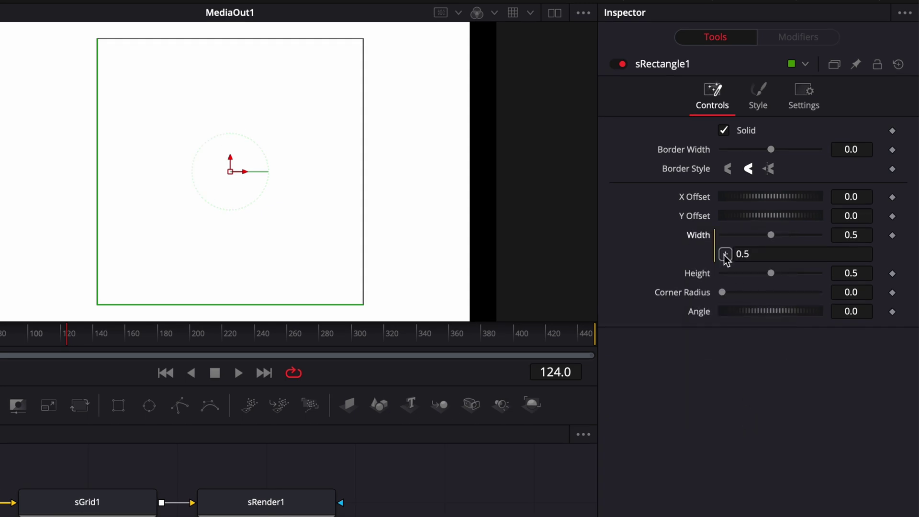
{"action": "left_click_drag", "start_coordinate": [725, 255], "coordinate": [699, 280]}
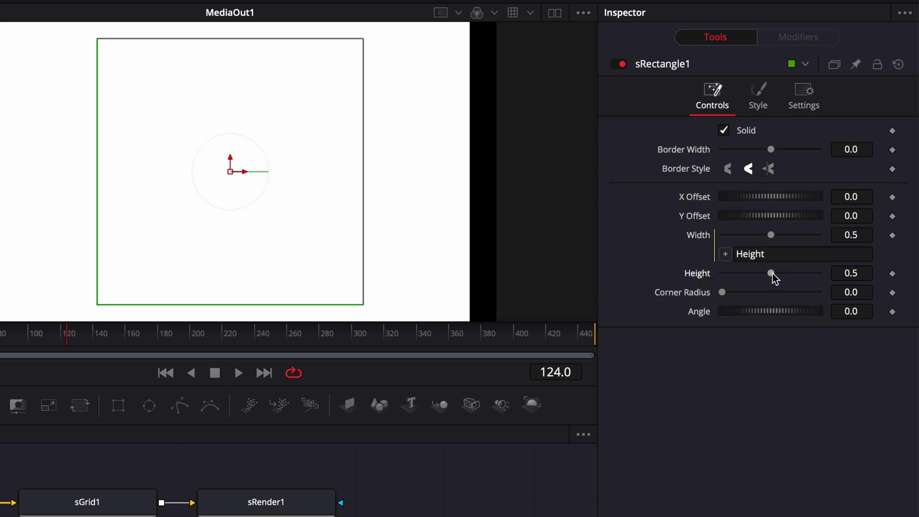
{"action": "left_click_drag", "start_coordinate": [770, 273], "coordinate": [728, 272]}
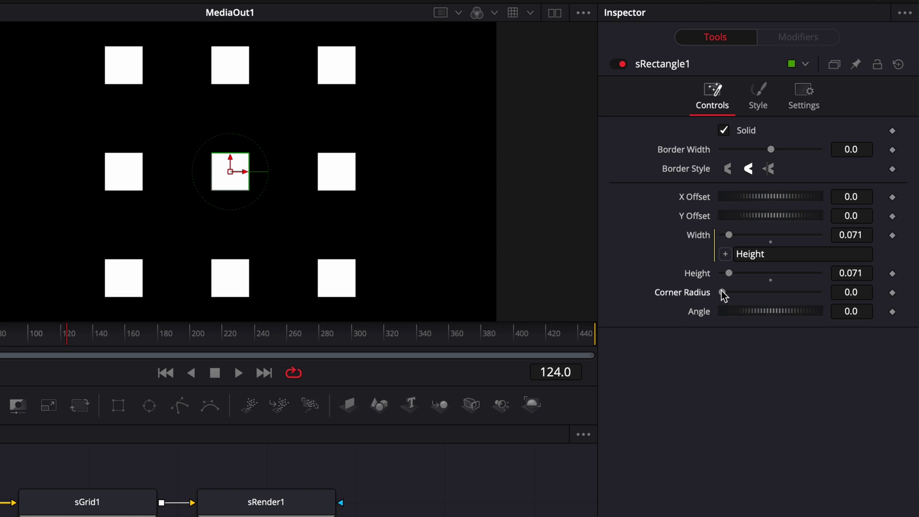
Set sRectangle1's Corner Radius to 1.0 so the squares become round dots
{"action": "left_click_drag", "start_coordinate": [722, 293], "coordinate": [886, 309]}
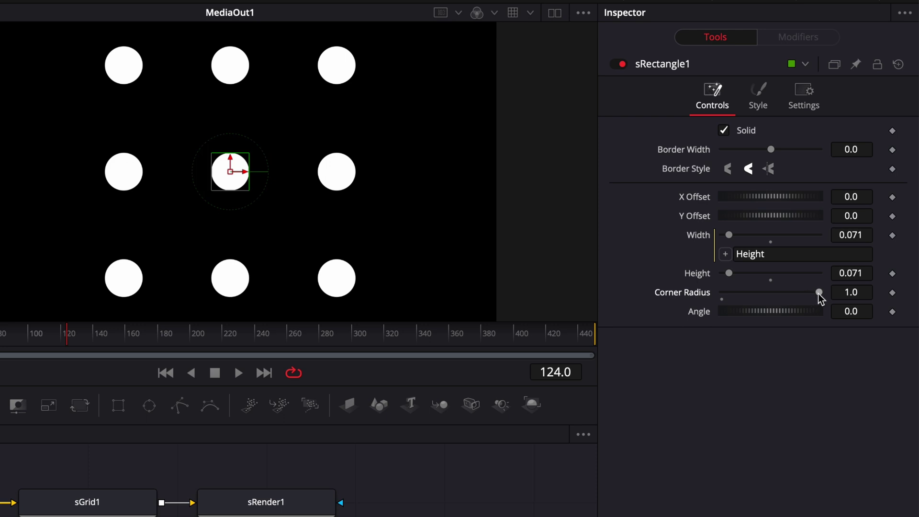
{"action": "left_click_drag", "start_coordinate": [819, 292], "coordinate": [774, 292]}
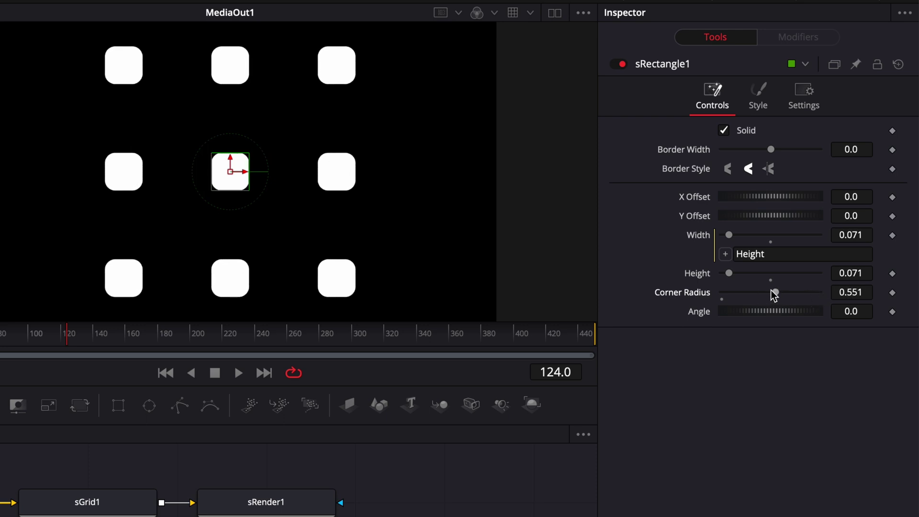
{"action": "double_click", "coordinate": [774, 292]}
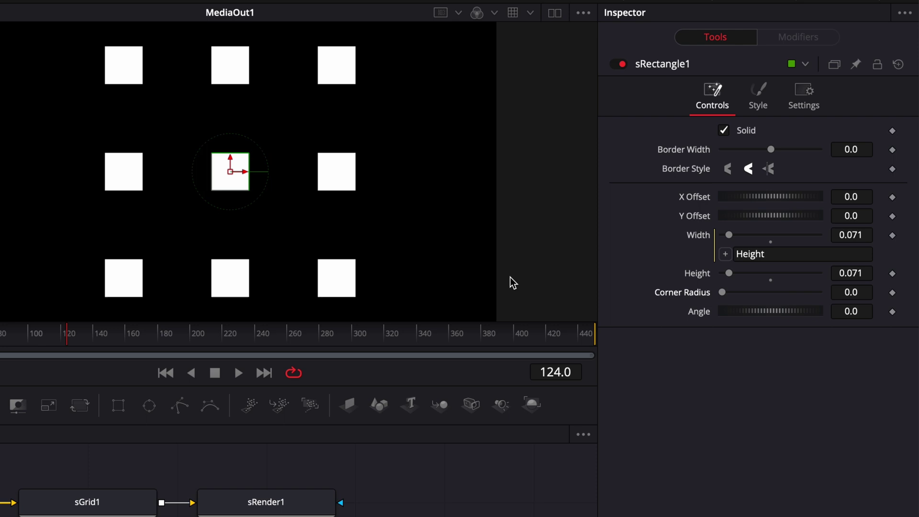
{"action": "left_click_drag", "start_coordinate": [721, 292], "coordinate": [892, 302]}
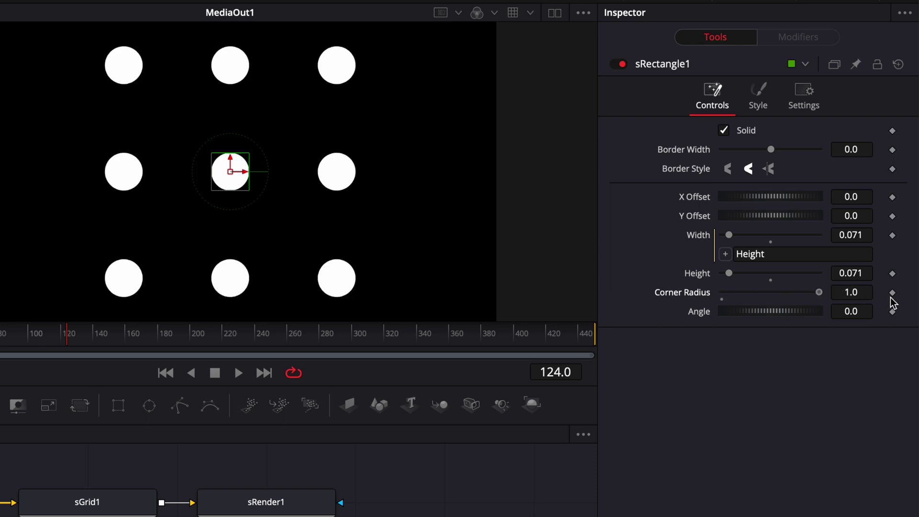
Set the rectangle's linked Height to 0.005
{"action": "left_click", "coordinate": [864, 274]}
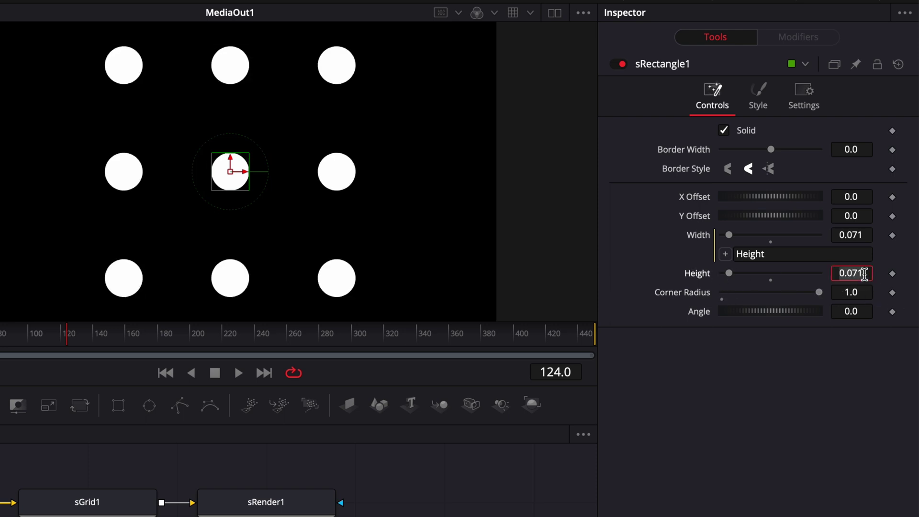
{"action": "type", "text": "0.005"}
{"action": "key", "text": "Tab"}
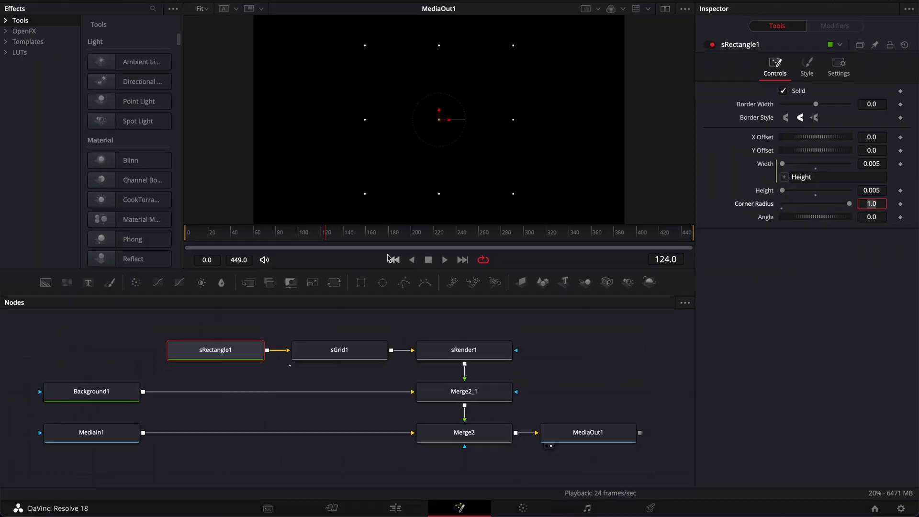
Give sGrid1 200×200 grid cells with X and Y offsets of 0.006
{"action": "left_click", "coordinate": [347, 352]}
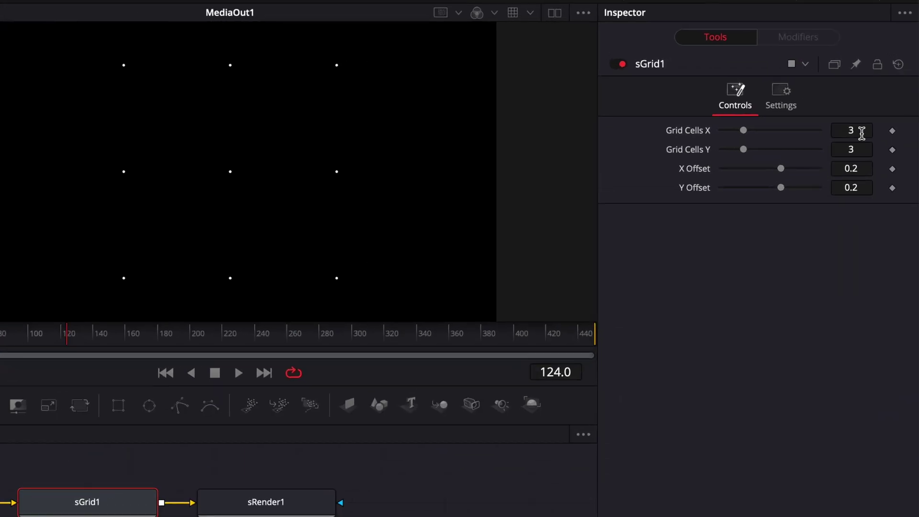
{"action": "left_click", "coordinate": [877, 90]}
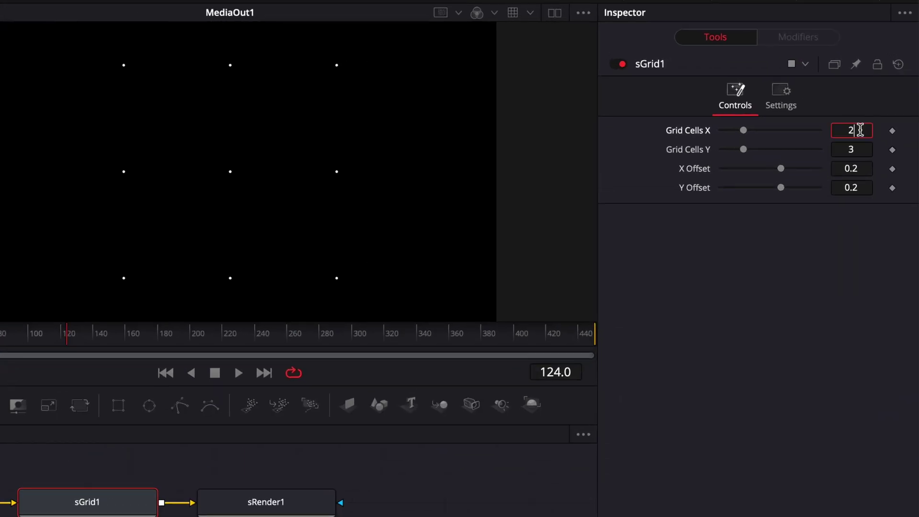
{"action": "key", "text": "Tab"}
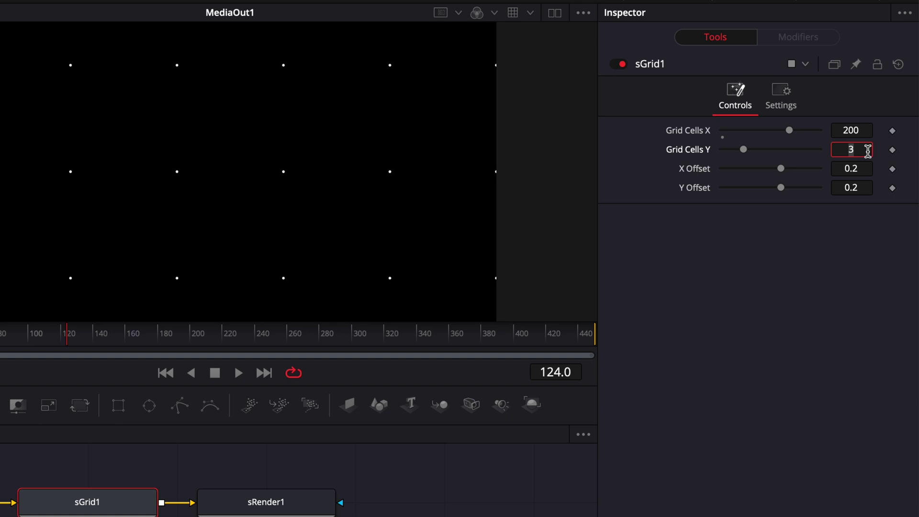
{"action": "type", "text": "200"}
{"action": "key", "text": "Tab"}
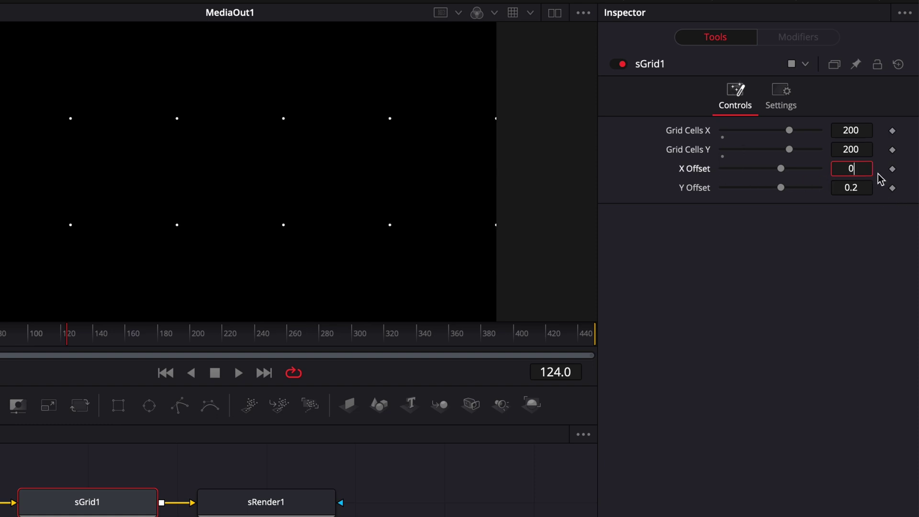
{"action": "type", "text": "0.006"}
{"action": "key", "text": "Tab"}
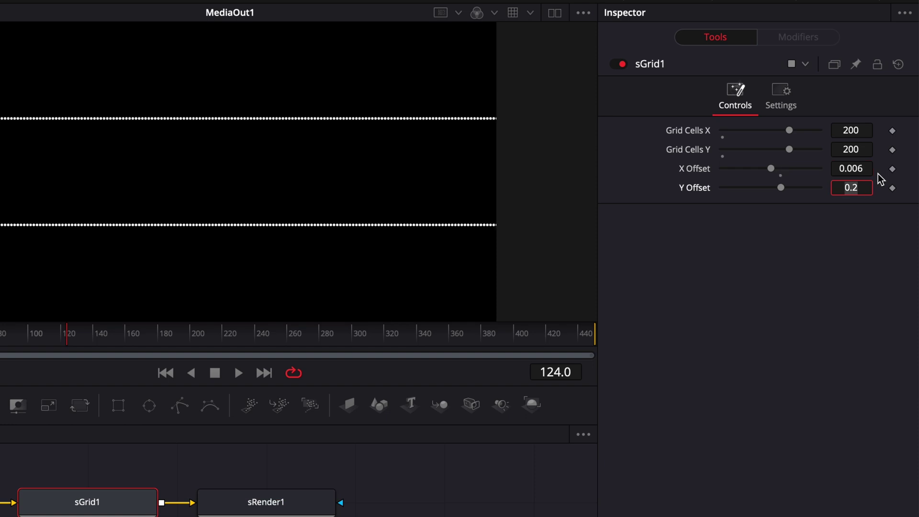
{"action": "type", "text": "0.006"}
{"action": "key", "text": "Tab"}
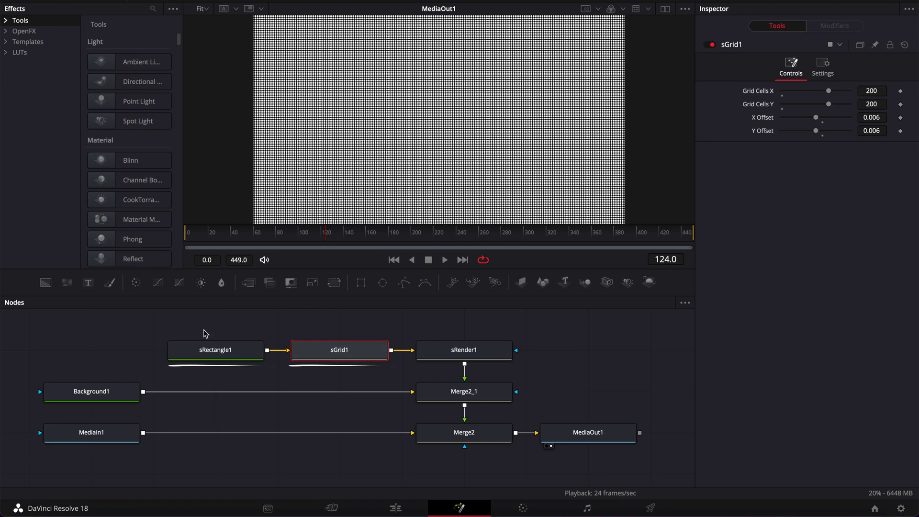
Insert an sTransform node after sGrid1 using the tool search
{"action": "left_click_drag", "start_coordinate": [211, 330], "coordinate": [363, 369]}
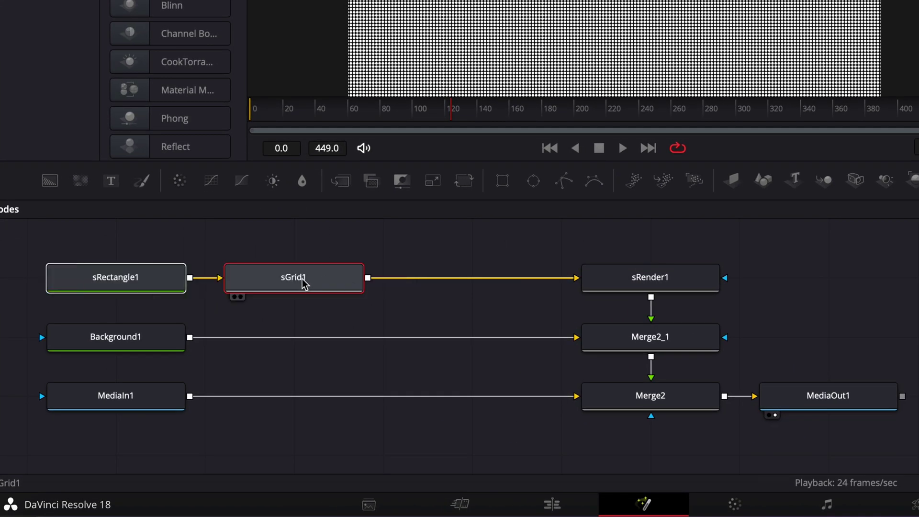
{"action": "left_click", "coordinate": [365, 335]}
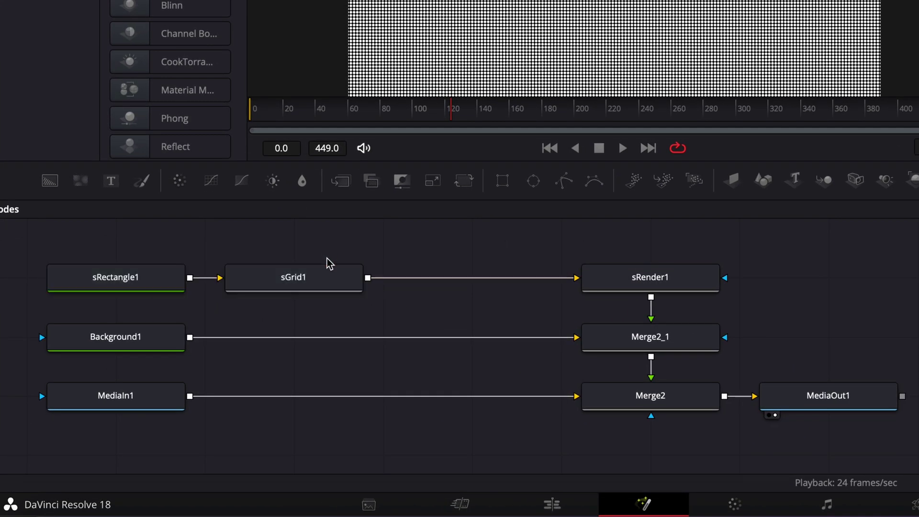
{"action": "left_click", "coordinate": [328, 285]}
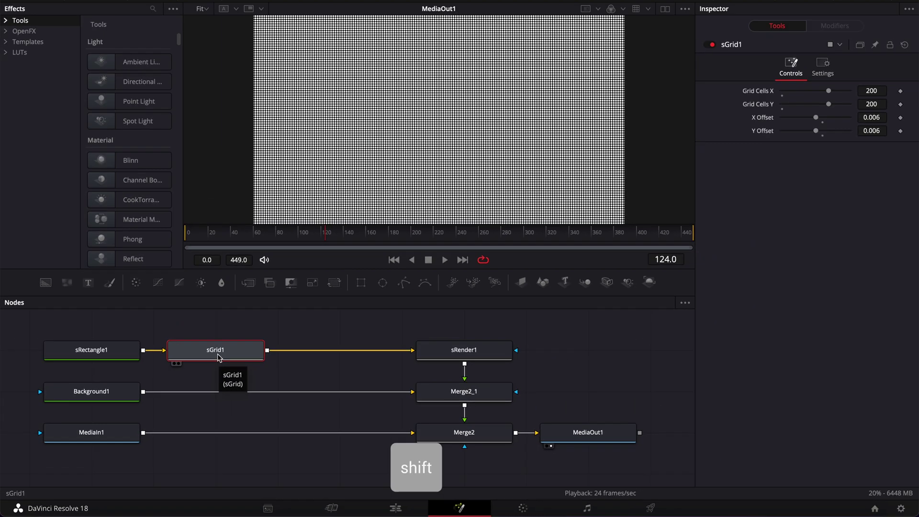
{"action": "key", "text": "shift+space"}
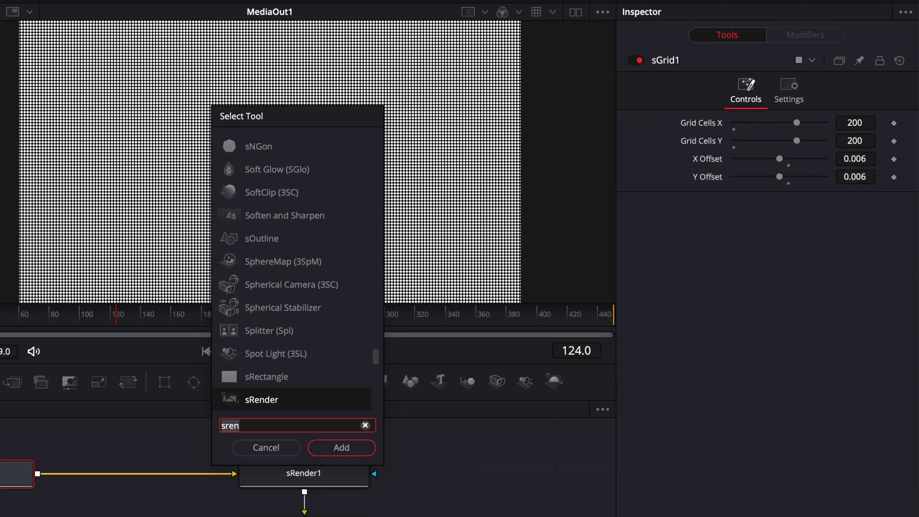
{"action": "type", "text": "s"}
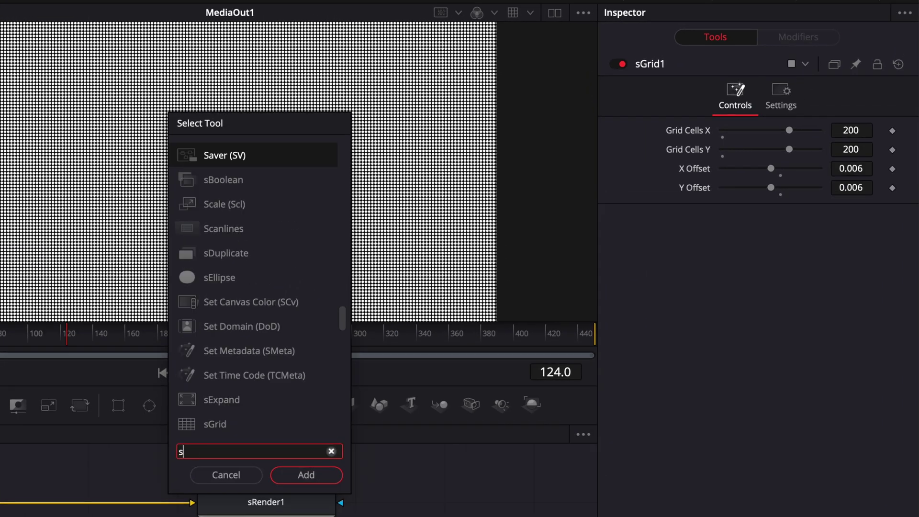
{"action": "type", "text": "tran"}
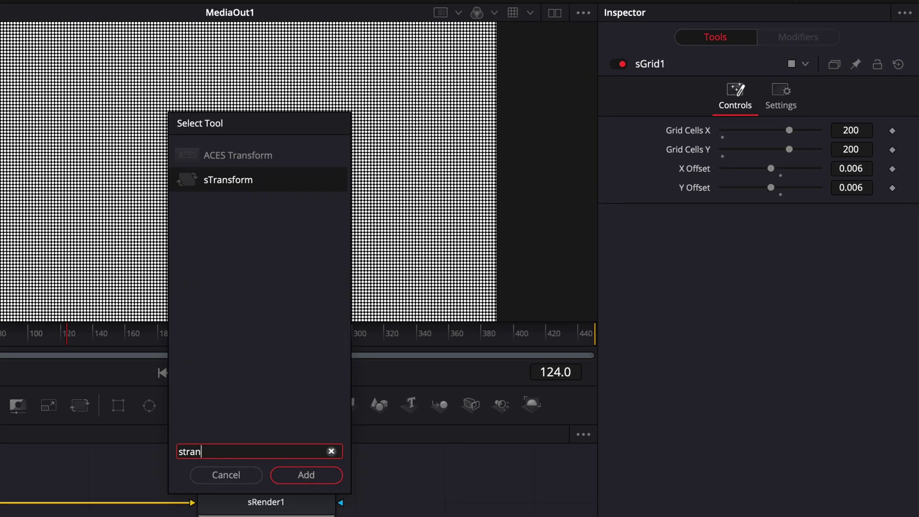
{"action": "key", "text": "Return"}
Link sTransform1's X Size to Y Size by expression and scale it to 0.56
{"action": "right_click", "coordinate": [701, 172]}
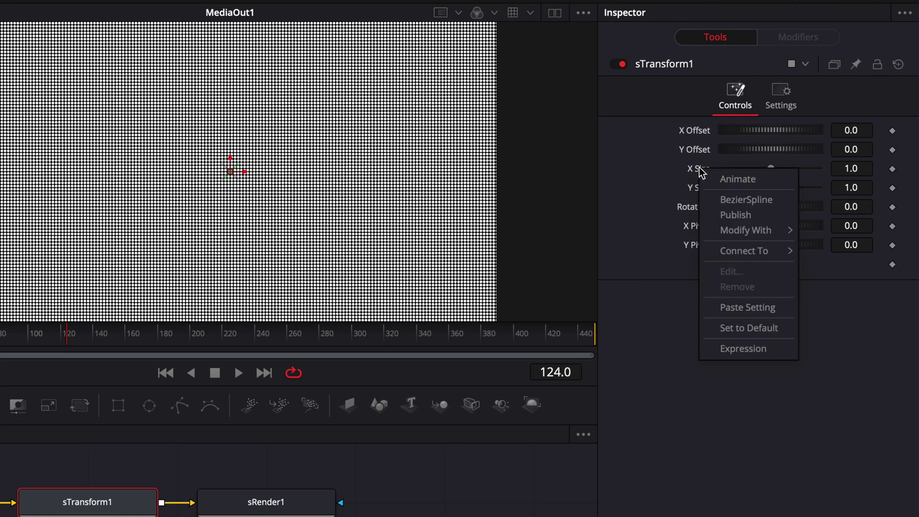
{"action": "left_click", "coordinate": [728, 350]}
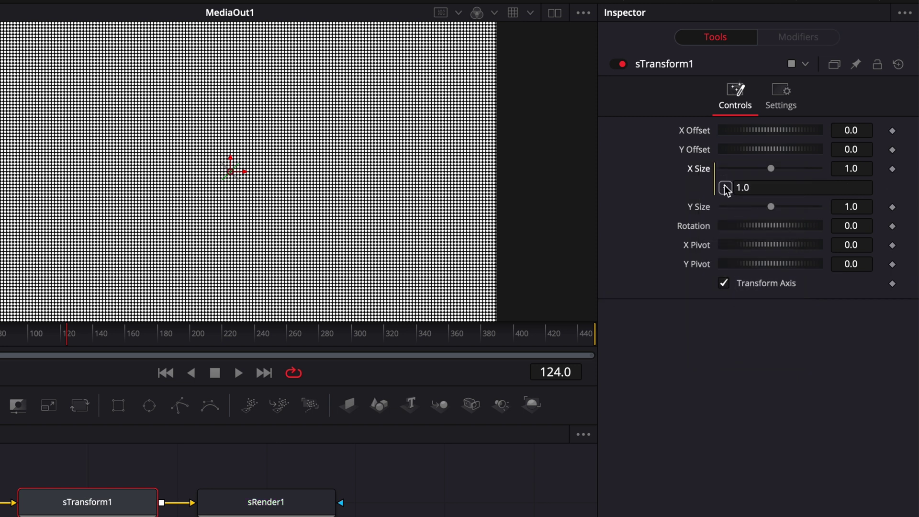
{"action": "left_click_drag", "start_coordinate": [725, 188], "coordinate": [702, 214]}
{"action": "left_click_drag", "start_coordinate": [770, 206], "coordinate": [751, 209]}
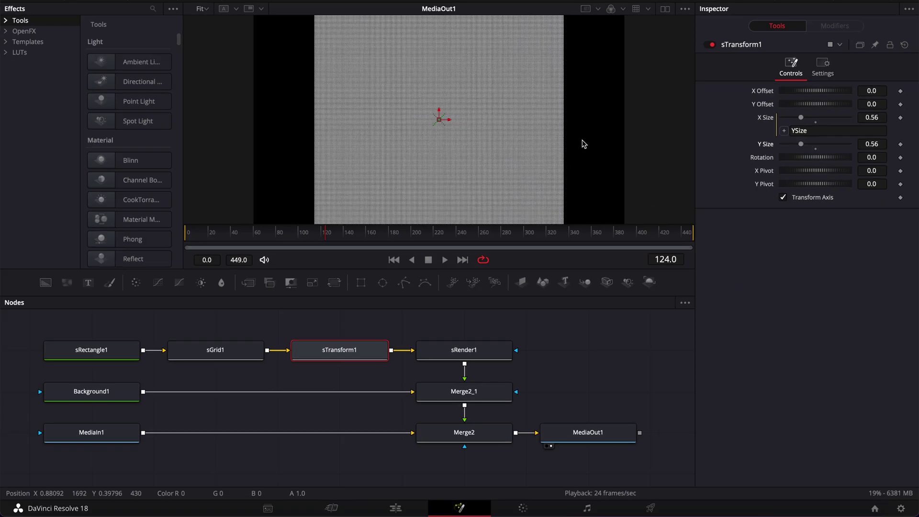
Try 300 grid cells across on sGrid1, revert to 200, and select sTransform1
{"action": "left_click", "coordinate": [220, 355]}
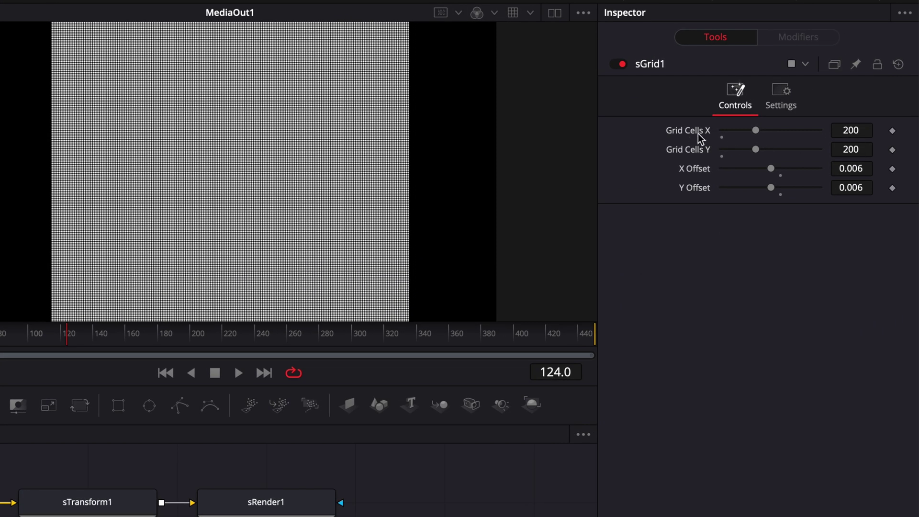
{"action": "left_click", "coordinate": [855, 129]}
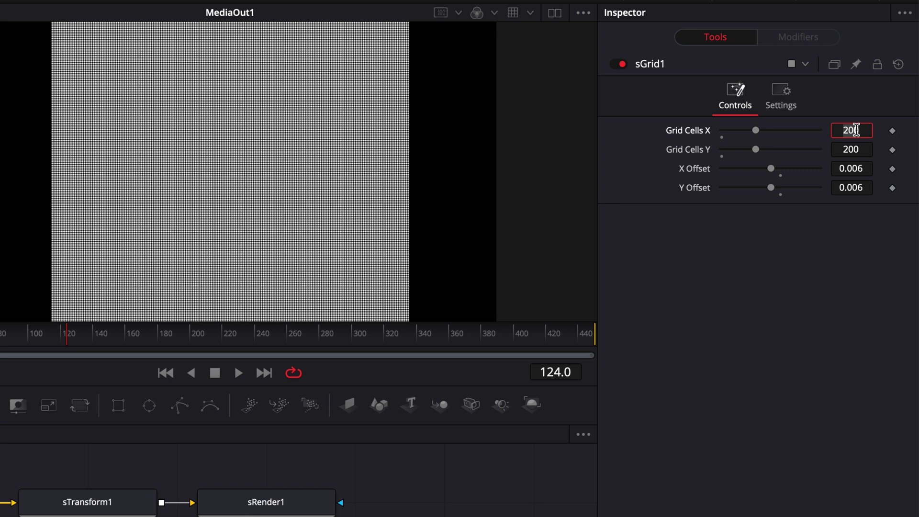
{"action": "type", "text": "300"}
{"action": "key", "text": "Tab"}
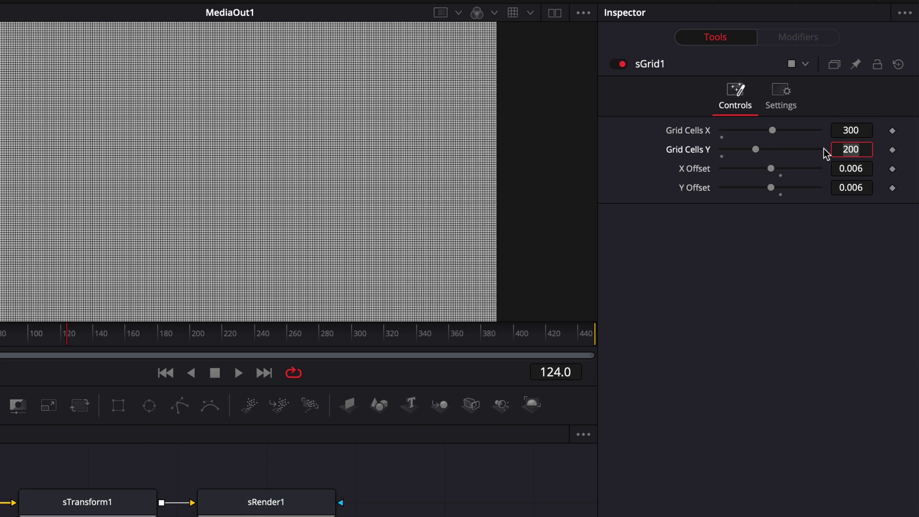
{"action": "left_click", "coordinate": [858, 125]}
{"action": "type", "text": "200"}
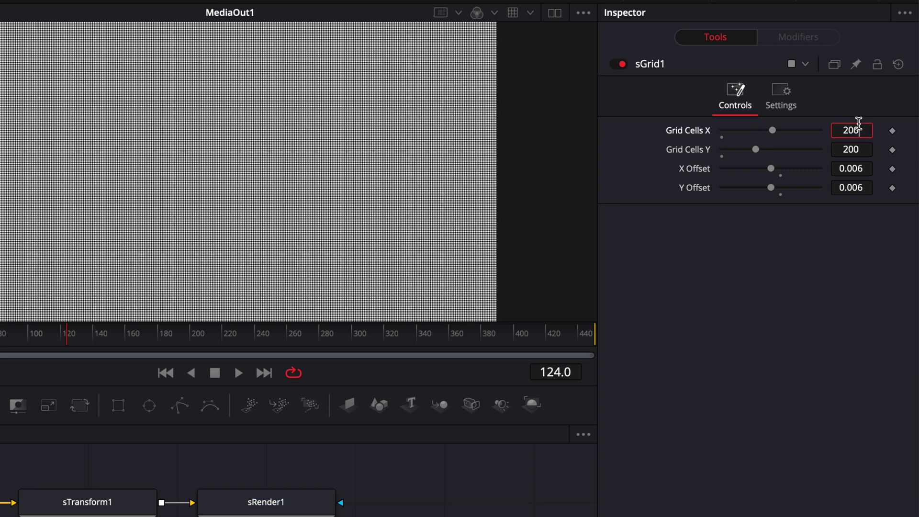
{"action": "left_click", "coordinate": [87, 502]}
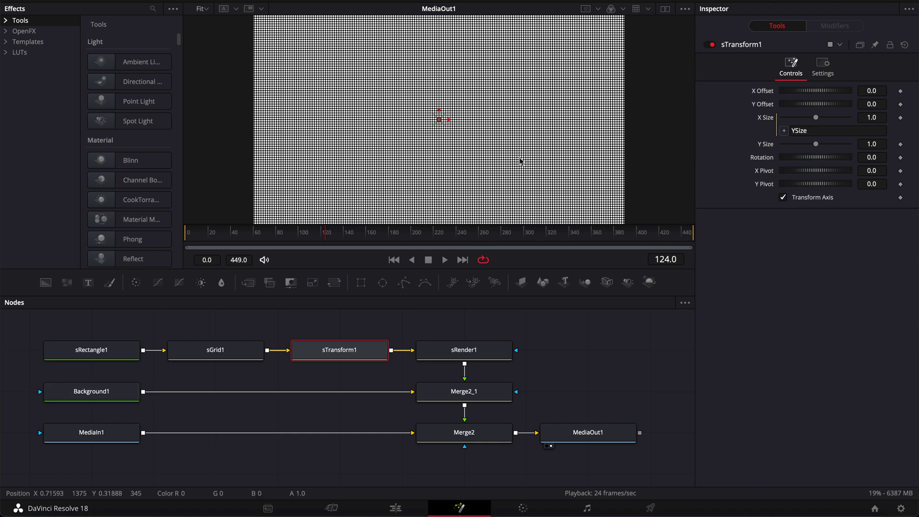
Set Merge2's Apply Mode to Multiply
{"action": "left_click", "coordinate": [475, 431]}
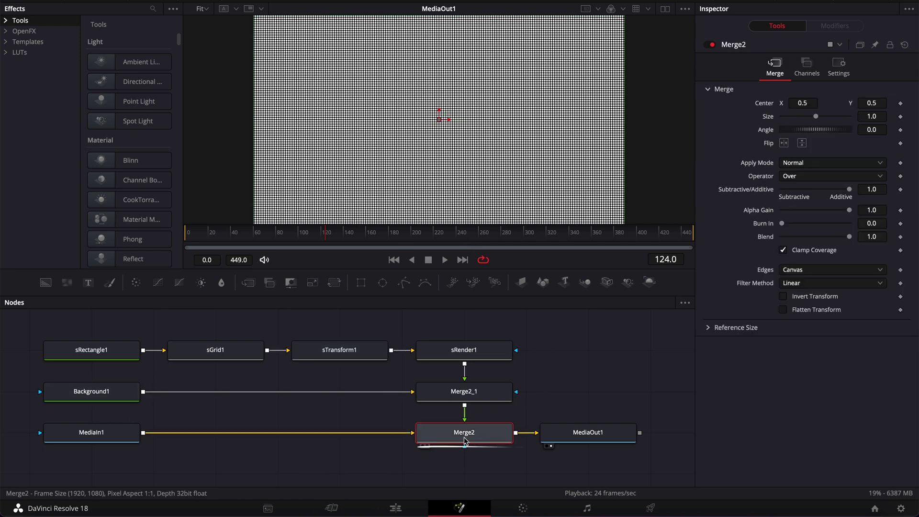
{"action": "left_click", "coordinate": [817, 163]}
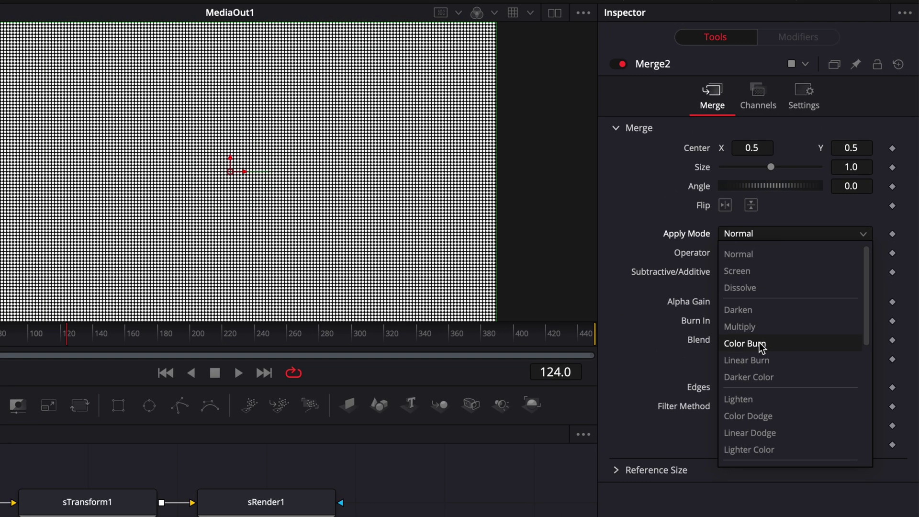
{"action": "left_click", "coordinate": [756, 328]}
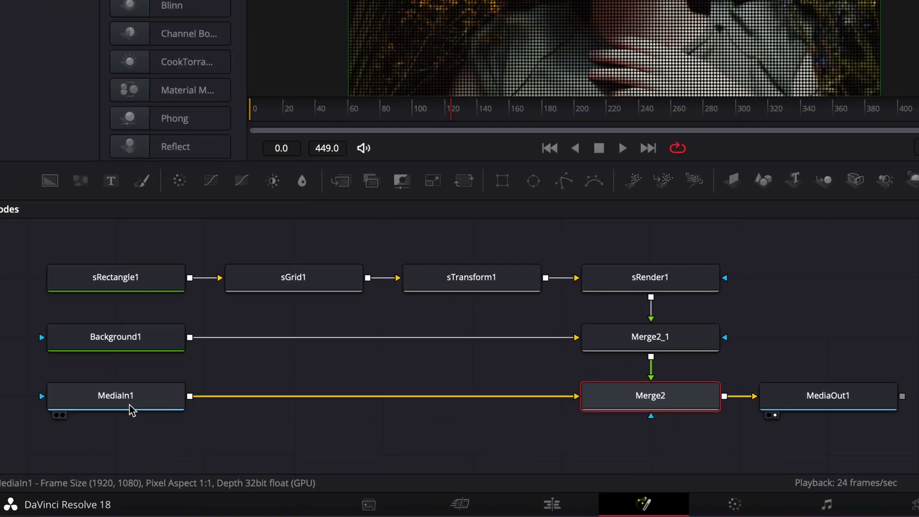
Insert a Glow node after MediaIn1 and lower its Glow strength to about 0.52
{"action": "left_click", "coordinate": [102, 435]}
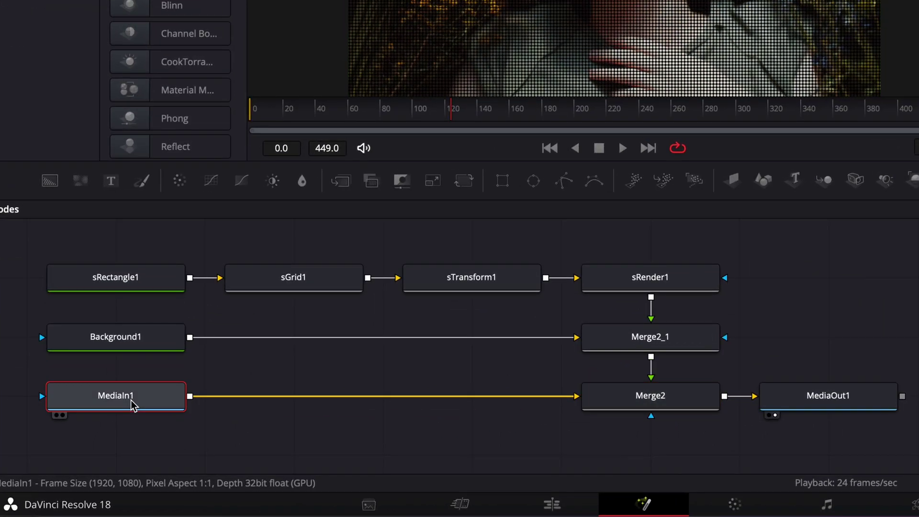
{"action": "key", "text": "shift+space"}
{"action": "type", "text": "stran"}
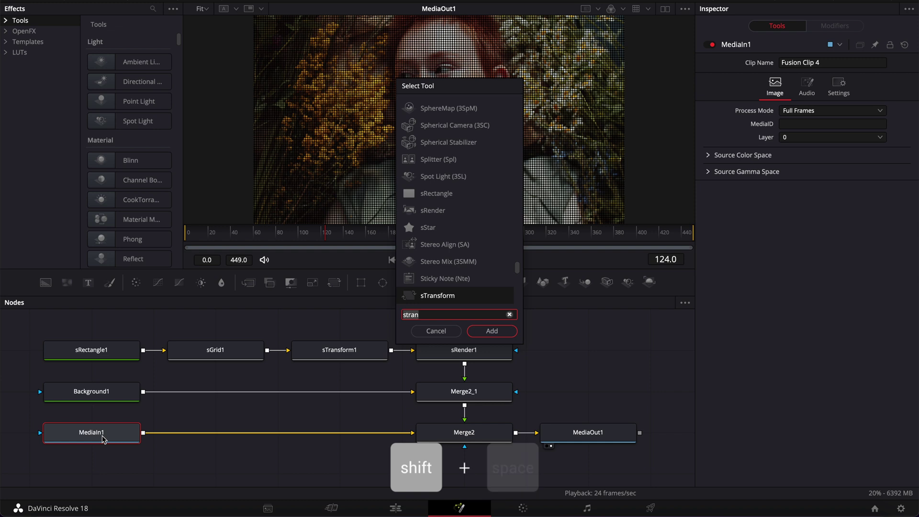
{"action": "key", "text": "shift+space"}
{"action": "type", "text": "glow"}
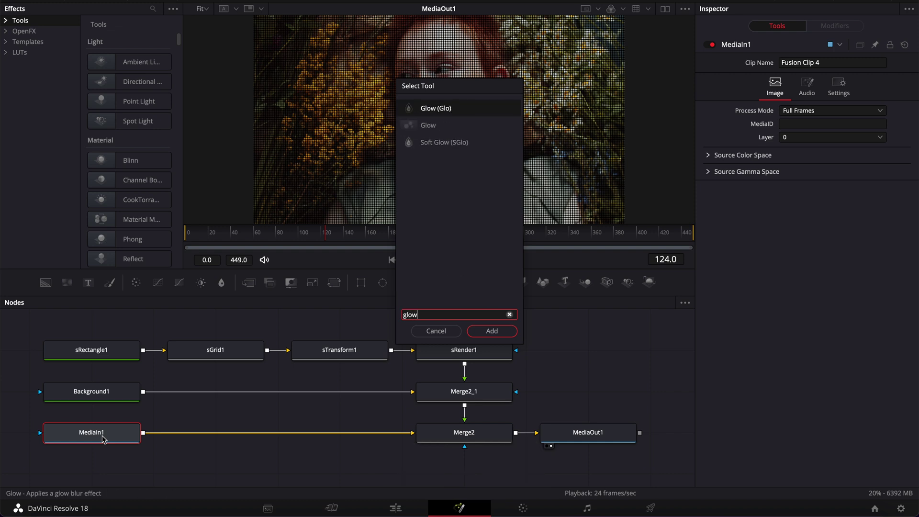
{"action": "key", "text": "Return"}
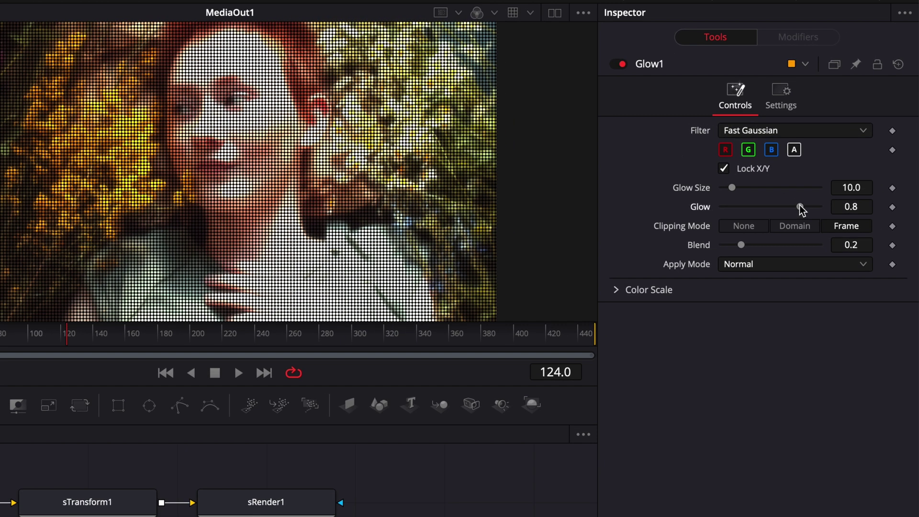
{"action": "left_click_drag", "start_coordinate": [800, 207], "coordinate": [771, 203]}
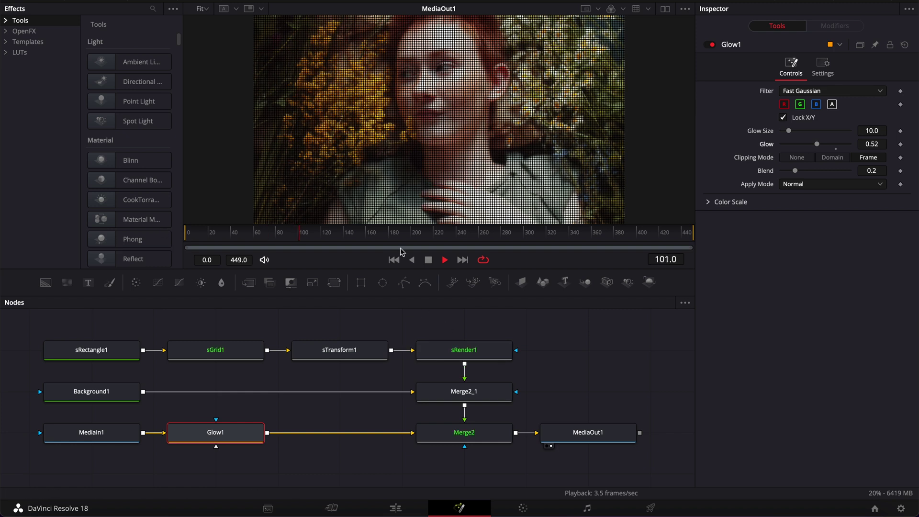
Stop playback, view Merge2_1, and save its dot-grid frame as LED.png (PNG) in Downloads
{"action": "left_click", "coordinate": [412, 258]}
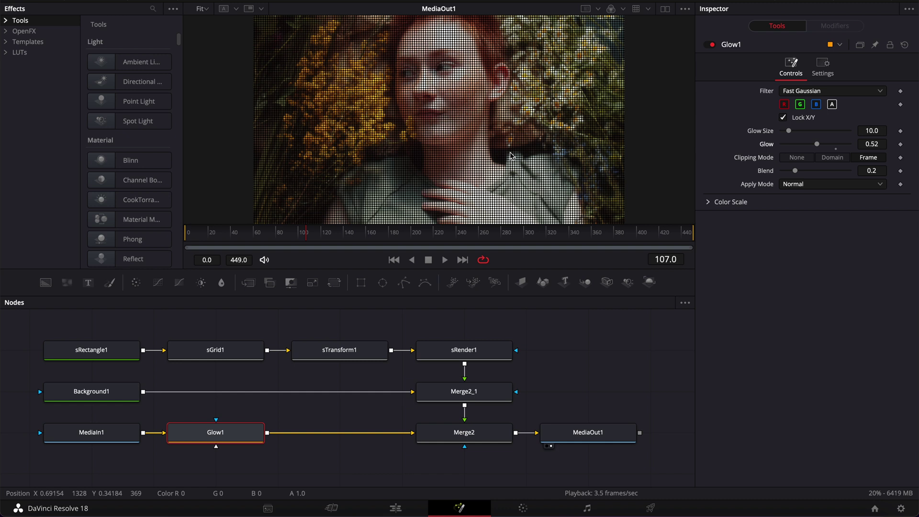
{"action": "left_click_drag", "start_coordinate": [524, 366], "coordinate": [211, 325]}
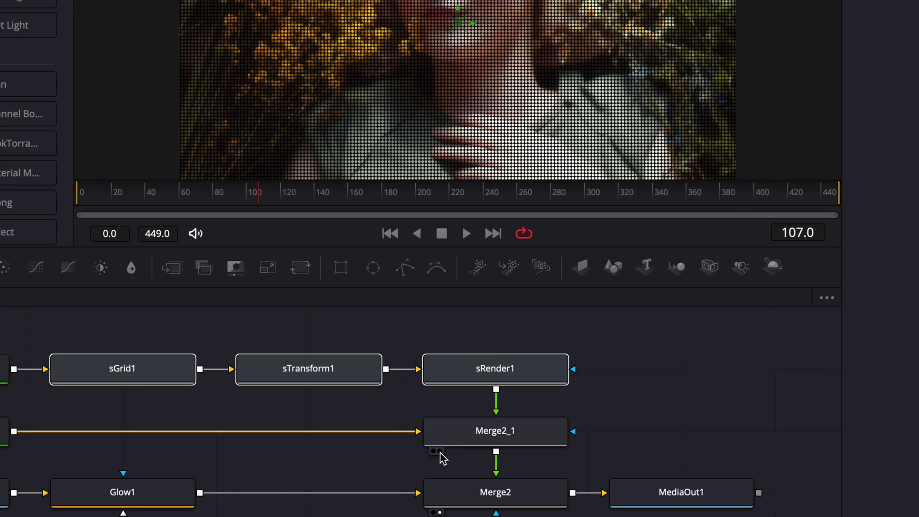
{"action": "left_click", "coordinate": [439, 451]}
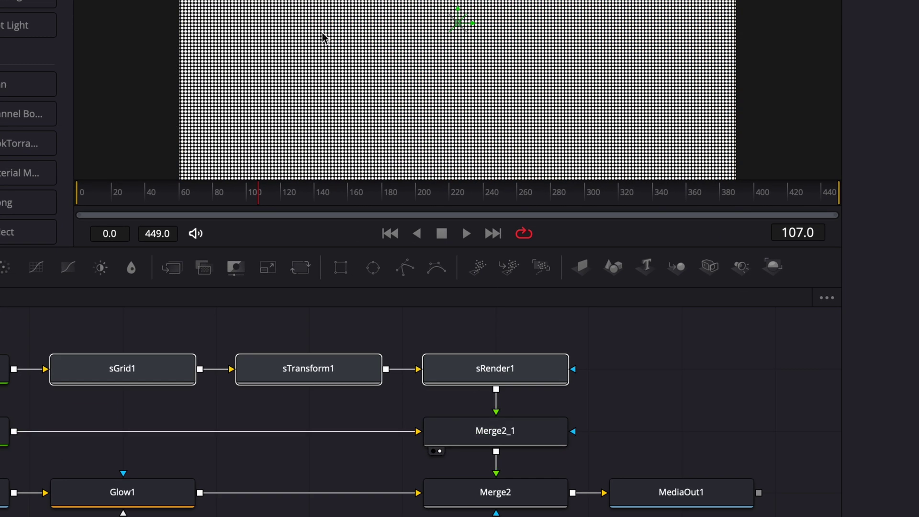
{"action": "right_click", "coordinate": [497, 70]}
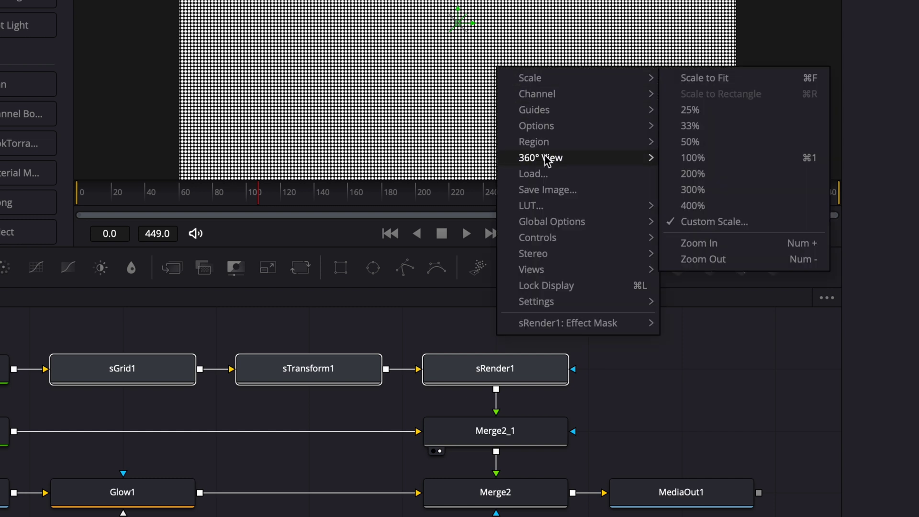
{"action": "left_click", "coordinate": [547, 190]}
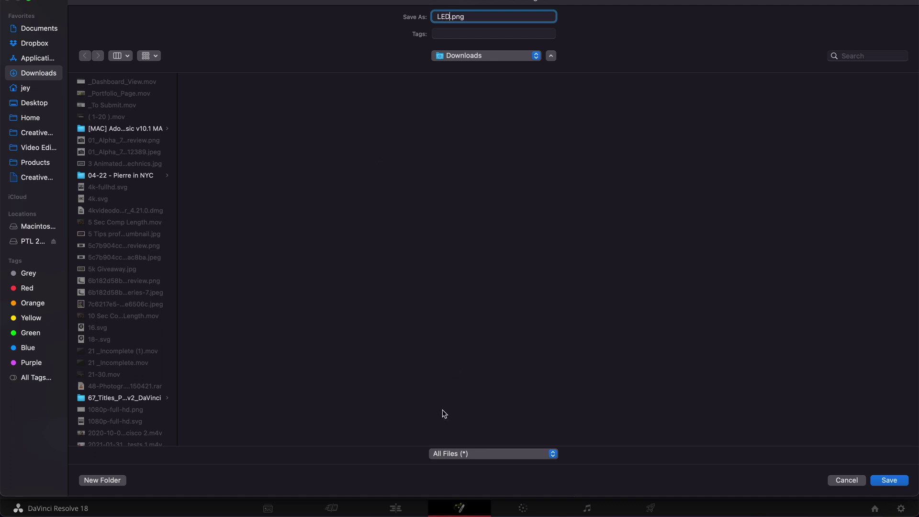
{"action": "left_click", "coordinate": [444, 453]}
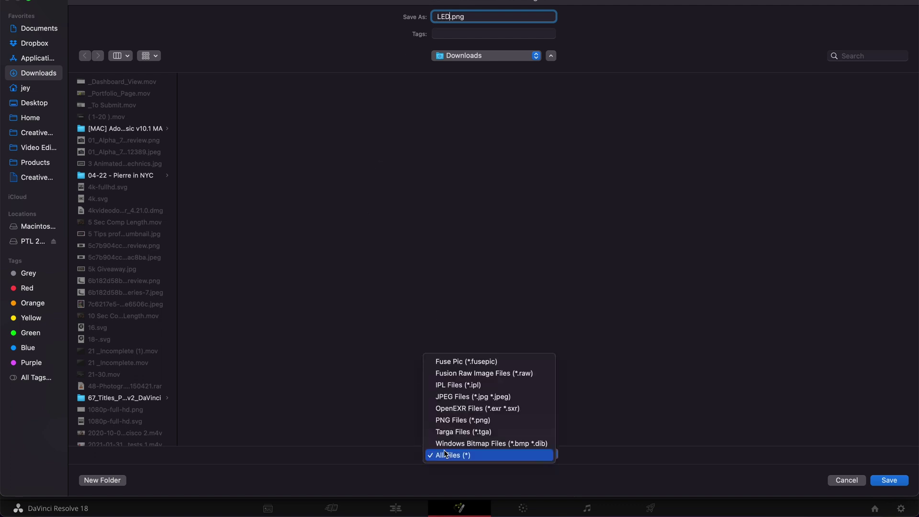
{"action": "left_click", "coordinate": [444, 420]}
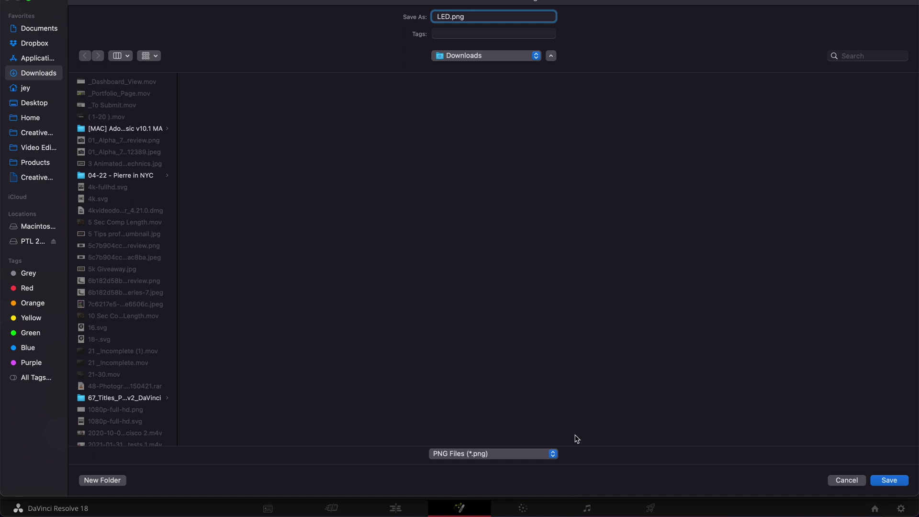
{"action": "left_click", "coordinate": [887, 480]}
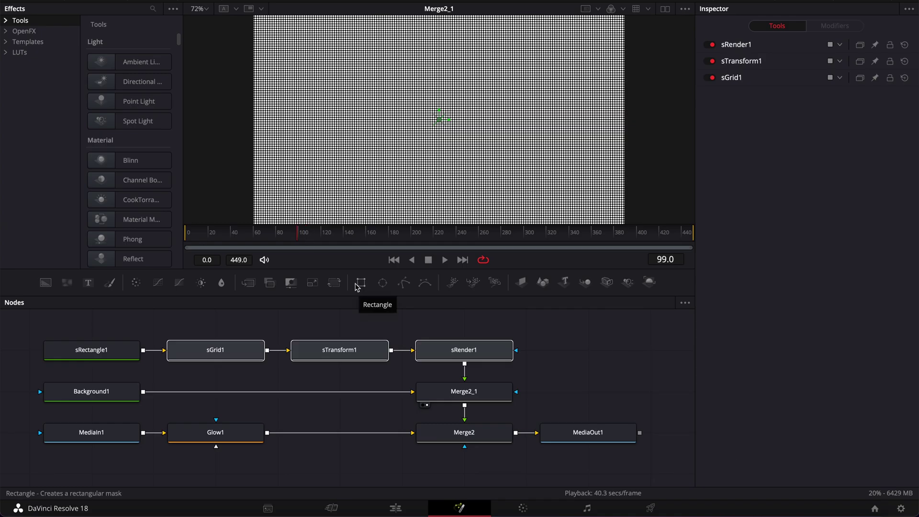
Import LED.png from Downloads as MediaIn2 and wire it into Merge2 in place of Merge2_1
{"action": "left_click_drag", "start_coordinate": [310, 232], "coordinate": [283, 228]}
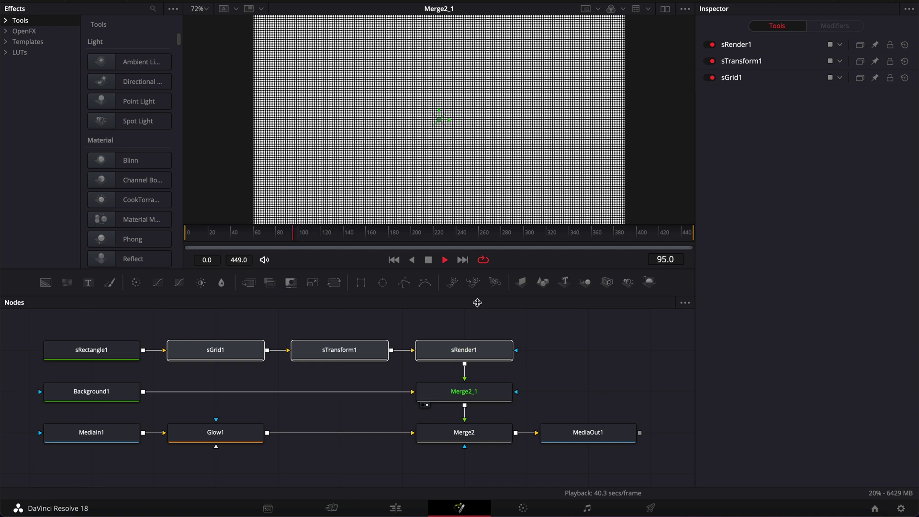
{"action": "left_click", "coordinate": [444, 259]}
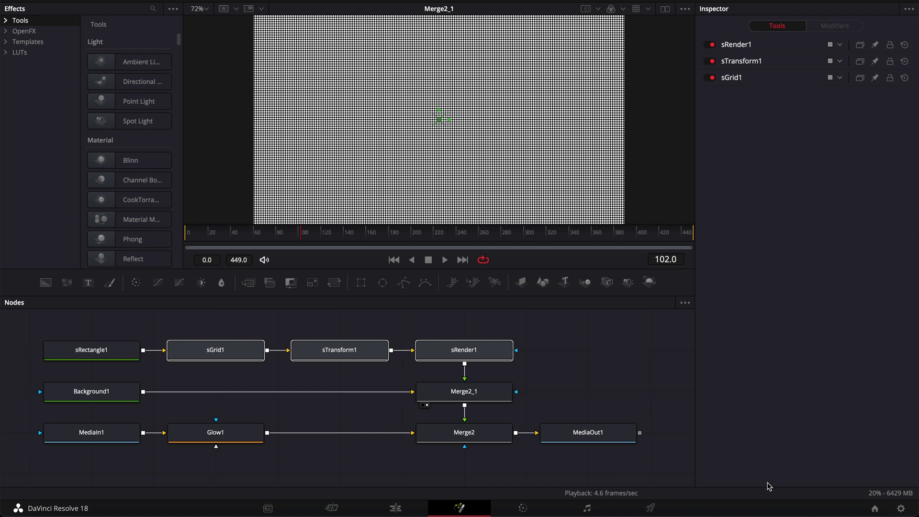
{"action": "left_click", "coordinate": [809, 497]}
{"action": "left_click_drag", "start_coordinate": [809, 496], "coordinate": [583, 349]}
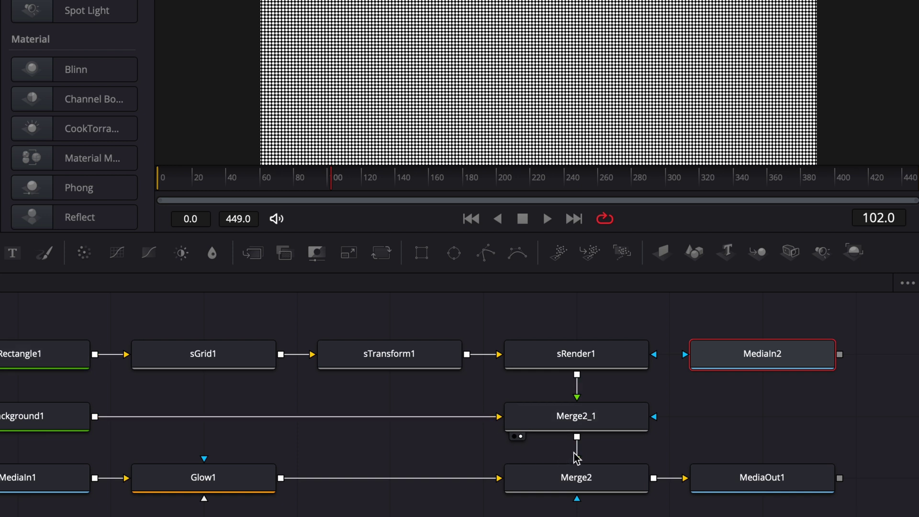
{"action": "left_click_drag", "start_coordinate": [576, 458], "coordinate": [630, 447]}
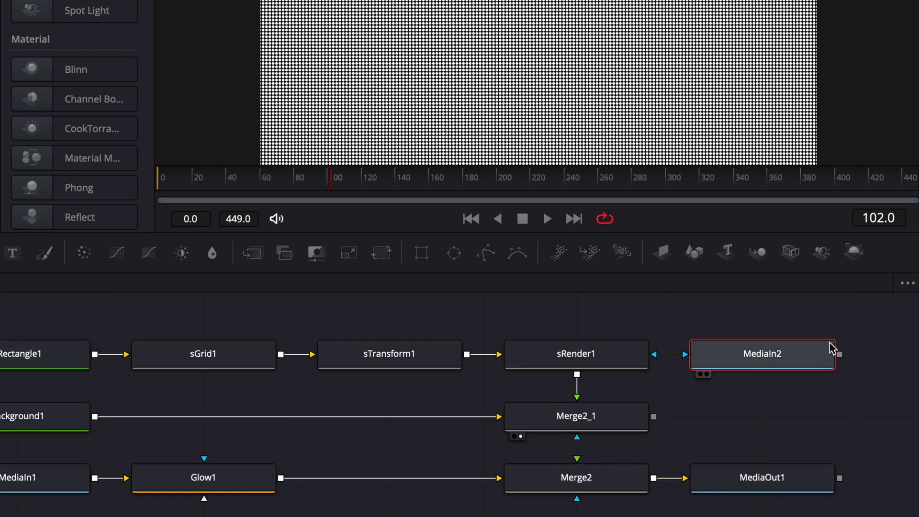
{"action": "left_click_drag", "start_coordinate": [840, 354], "coordinate": [581, 468]}
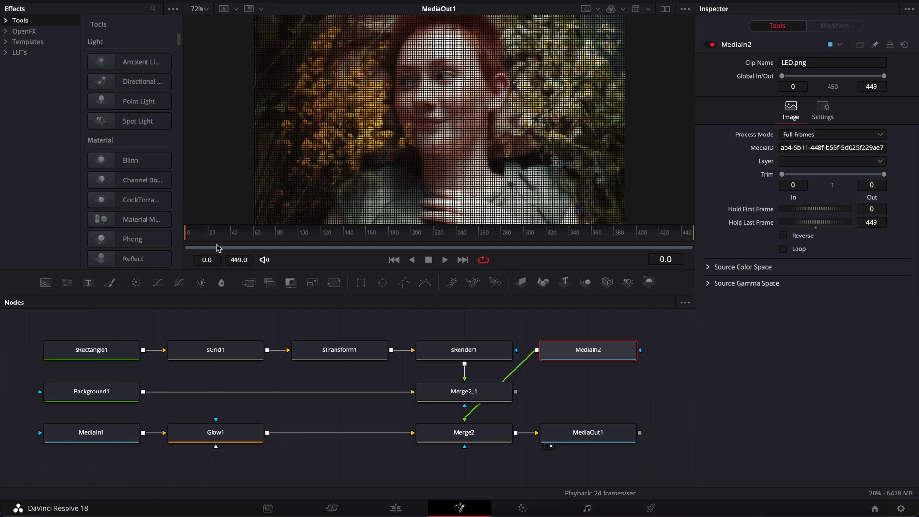
{"action": "key", "text": "space"}
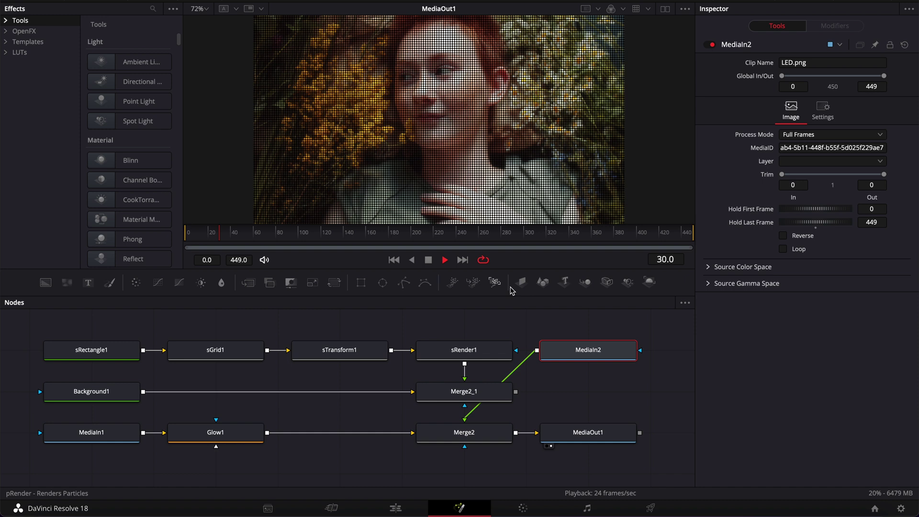
{"action": "key", "text": "space"}
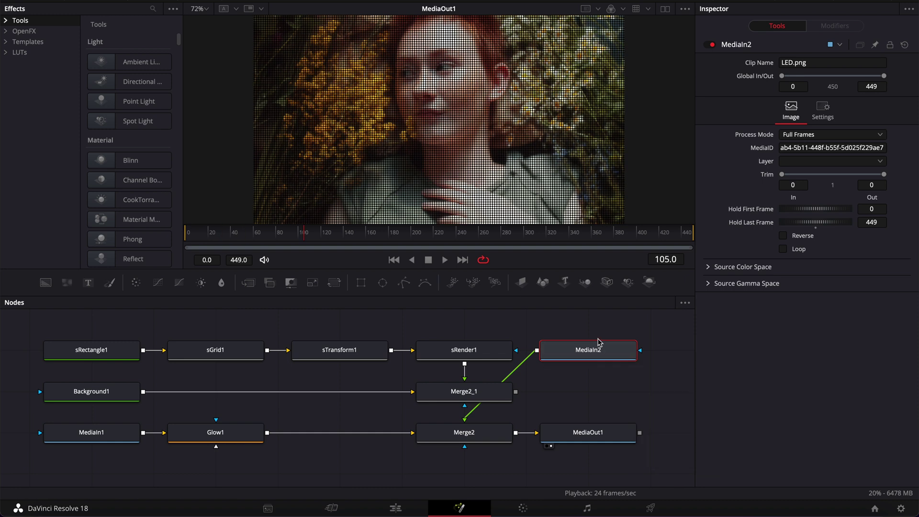
{"action": "left_click_drag", "start_coordinate": [524, 368], "coordinate": [88, 328]}
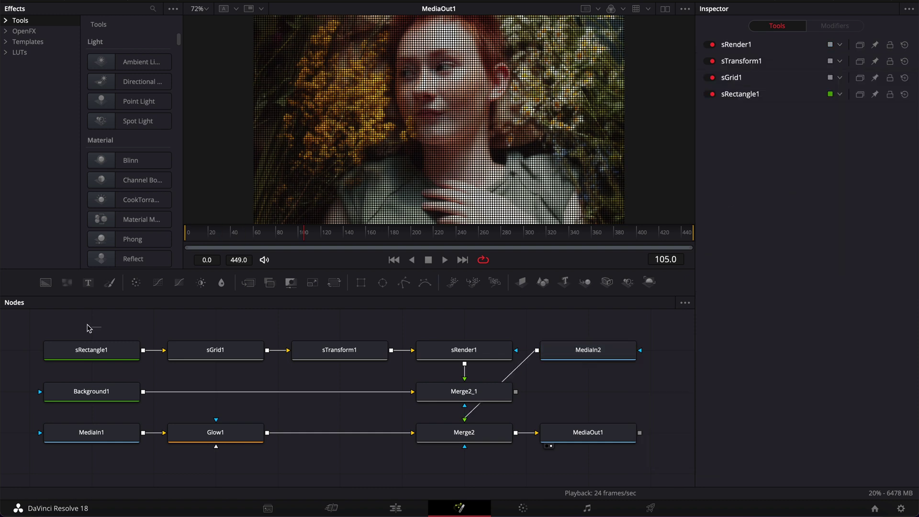
{"action": "left_click_drag", "start_coordinate": [146, 335], "coordinate": [502, 355]}
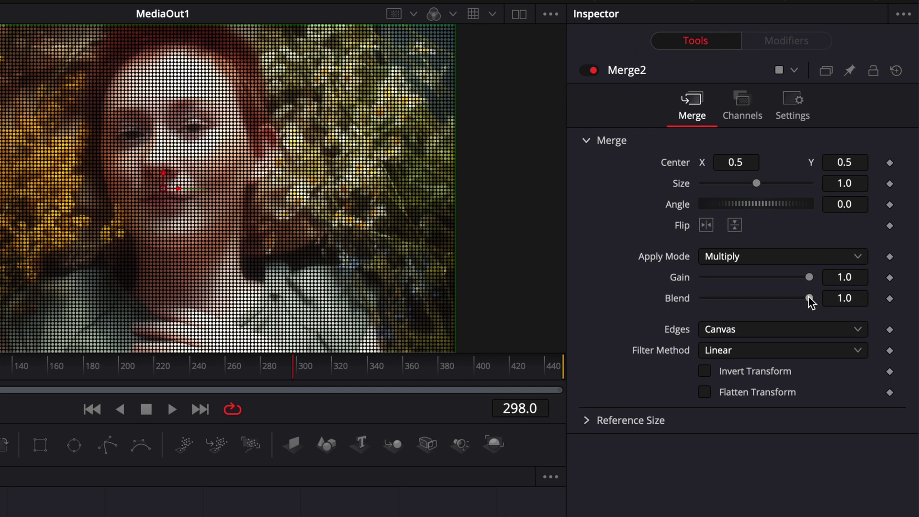
Lower Merge2's Blend to about 0.26 so the LED dots only faintly overlay the portrait
{"action": "left_click_drag", "start_coordinate": [848, 189], "coordinate": [847, 189]}
{"action": "left_click_drag", "start_coordinate": [808, 303], "coordinate": [732, 302]}
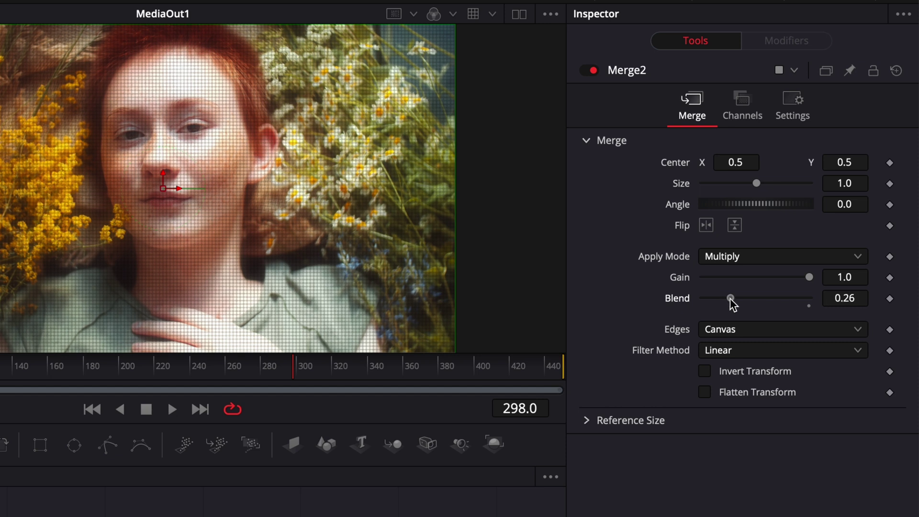